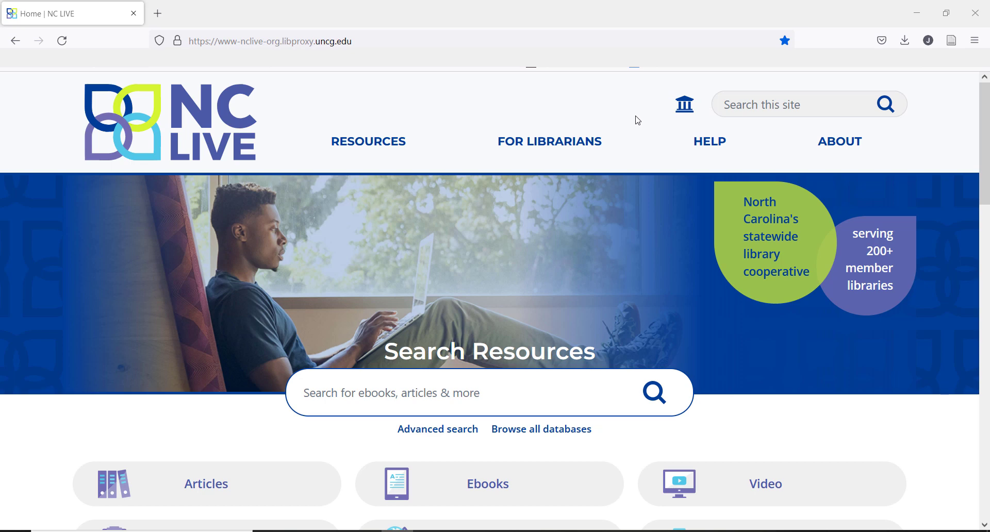
# Step: Open HeritageQuest Online from the H section of NC LIVE's full database list
pyautogui.click(544, 435)
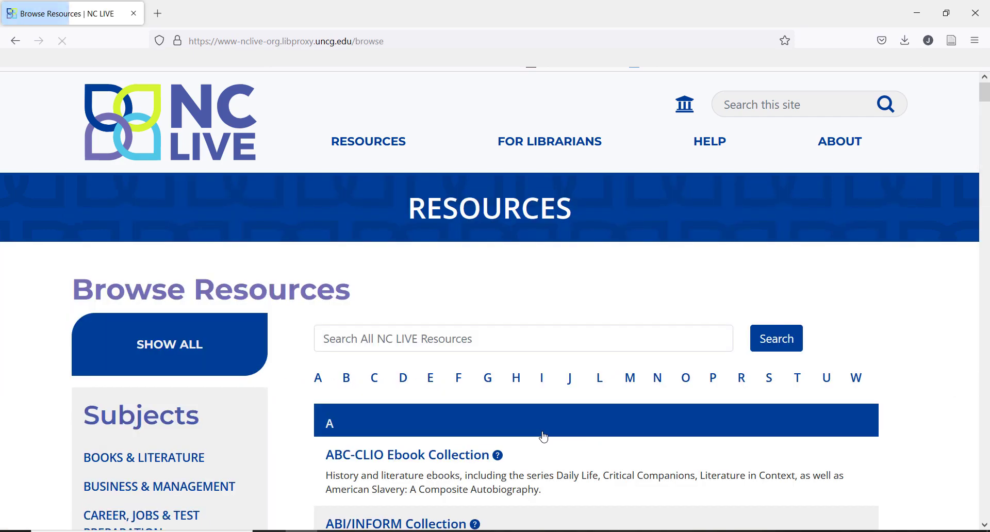
pyautogui.click(515, 379)
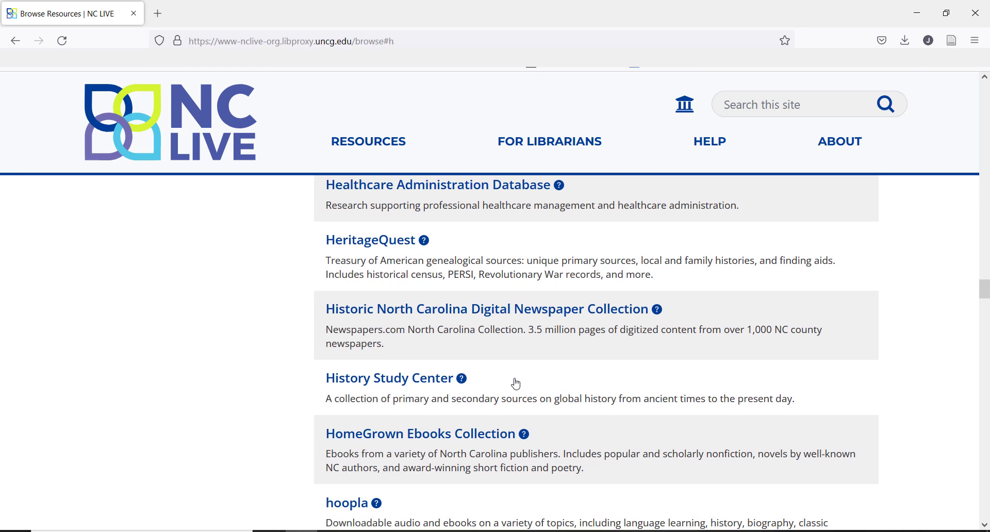
pyautogui.click(388, 248)
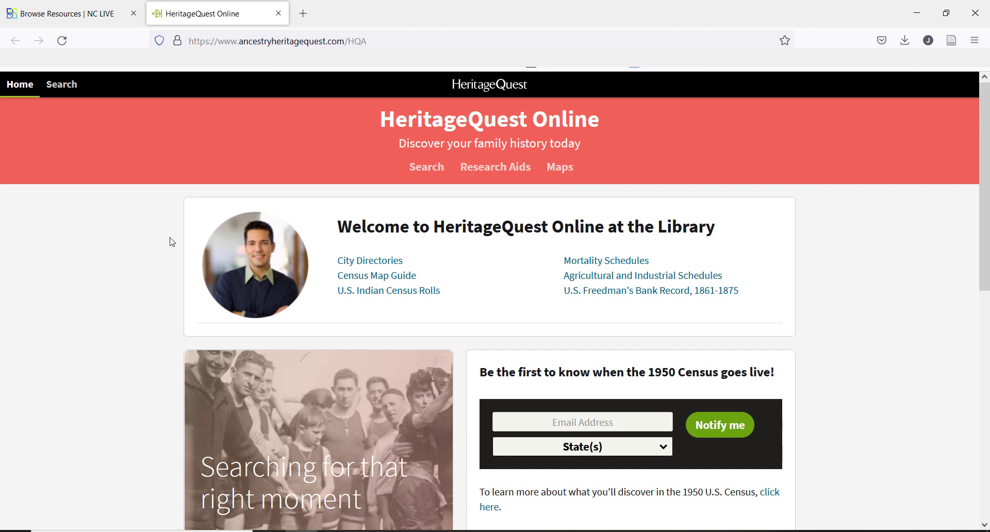
pyautogui.scroll(-5, 173, 242)
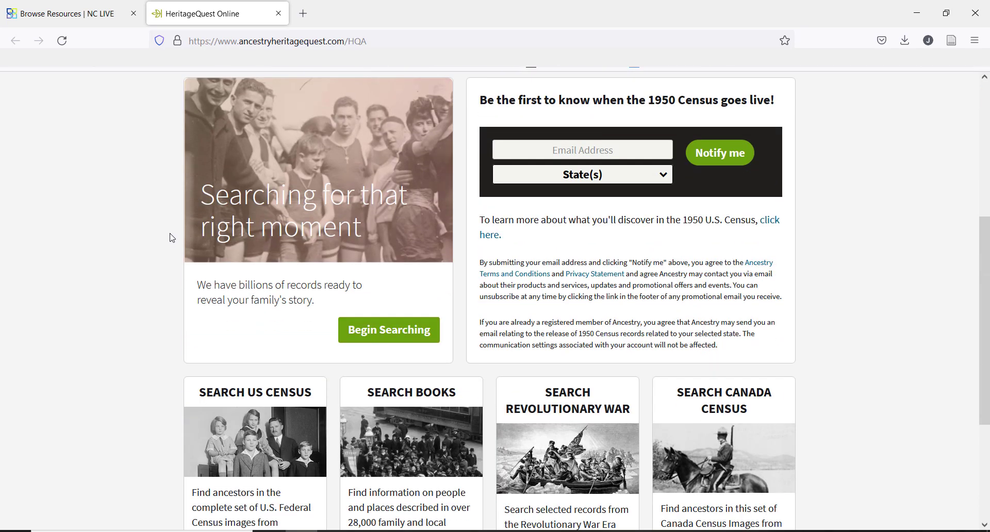
pyautogui.scroll(-4, 173, 237)
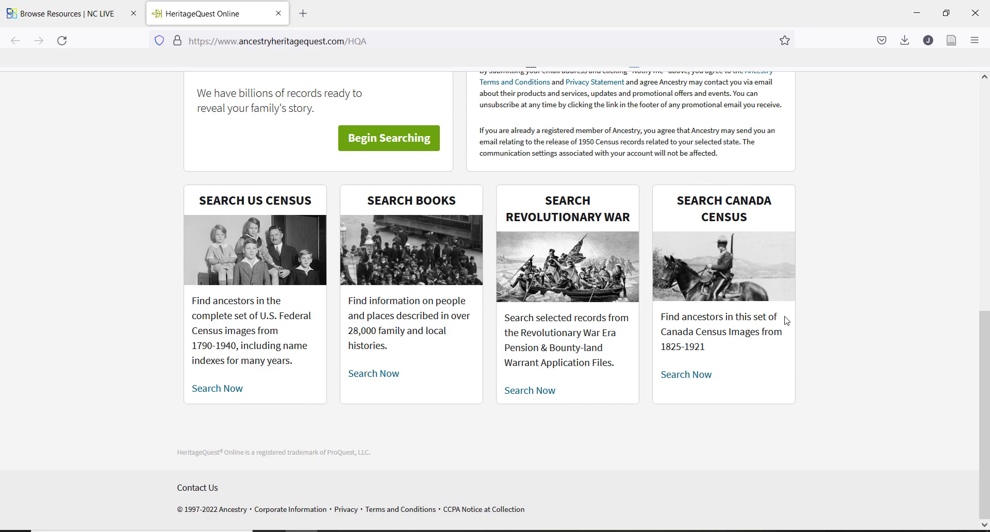
pyautogui.scroll(1, 803, 293)
pyautogui.scroll(4, 804, 293)
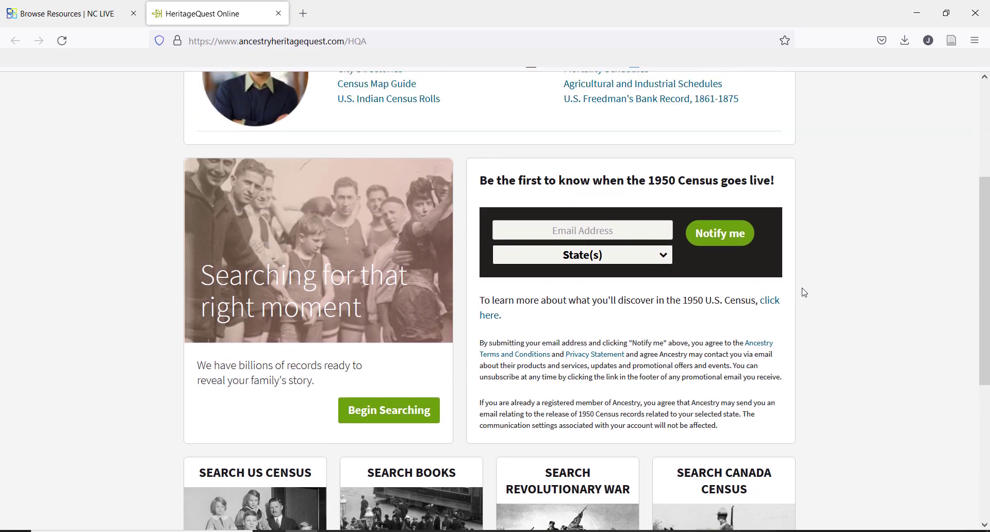
pyautogui.scroll(4, 803, 292)
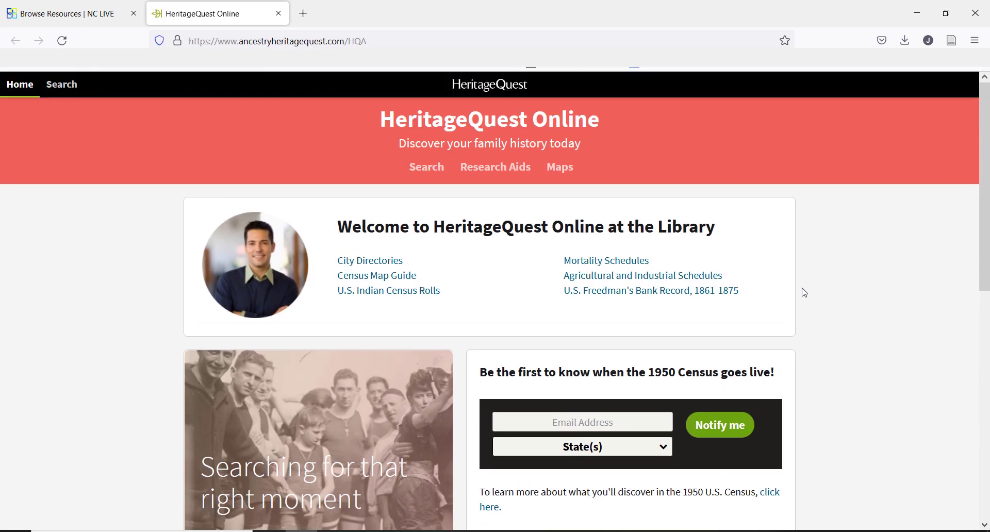
# Step: Read the Creating Timelines That Produce Answers tip sheet from Research Aids, then close it
pyautogui.click(504, 174)
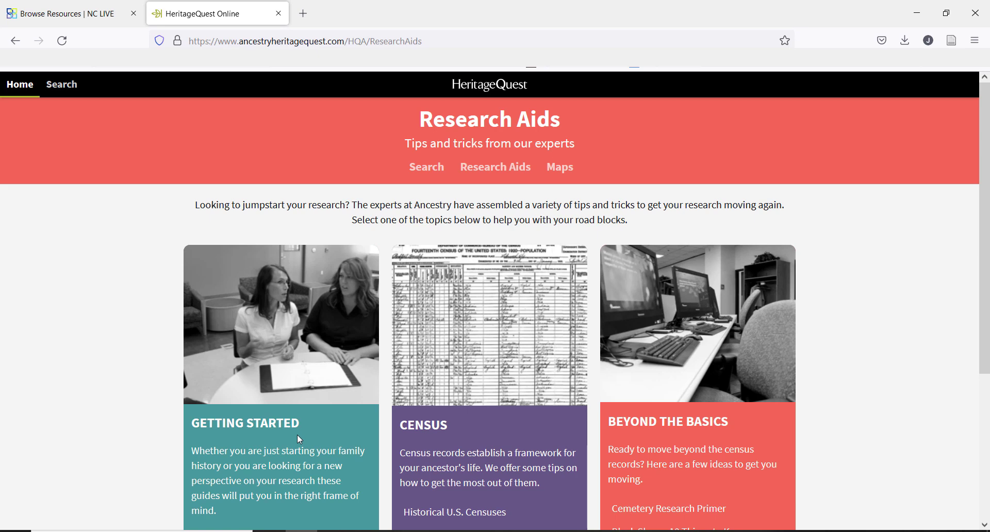
pyautogui.scroll(-4, 299, 438)
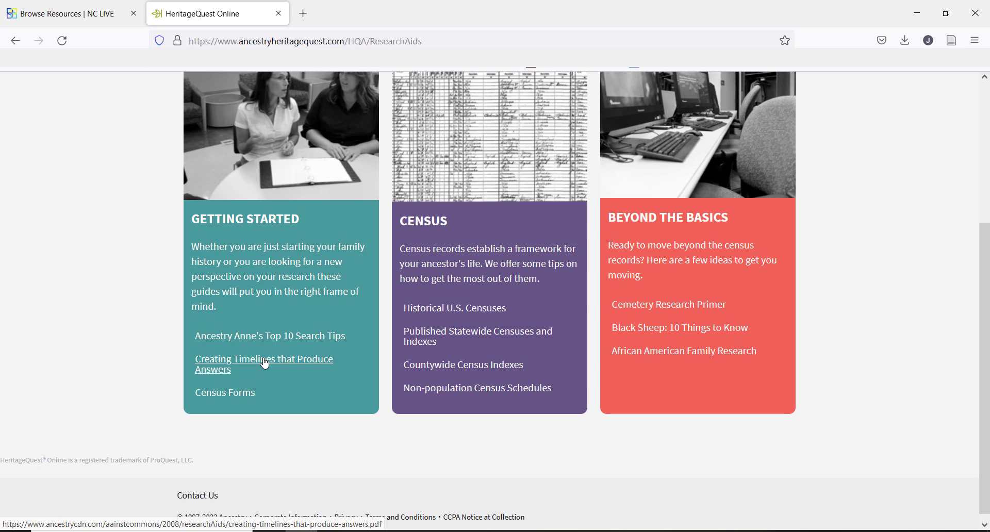
pyautogui.click(265, 364)
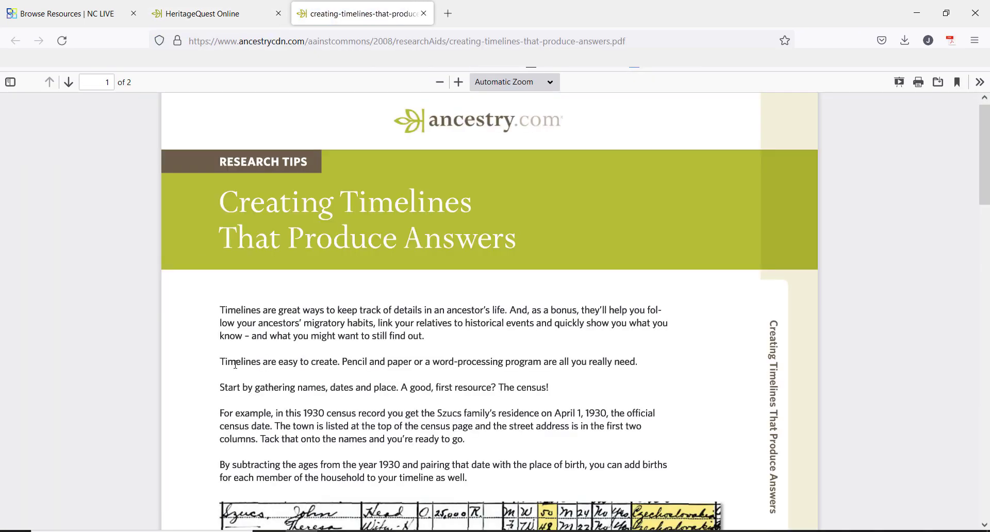
pyautogui.scroll(-3, 187, 361)
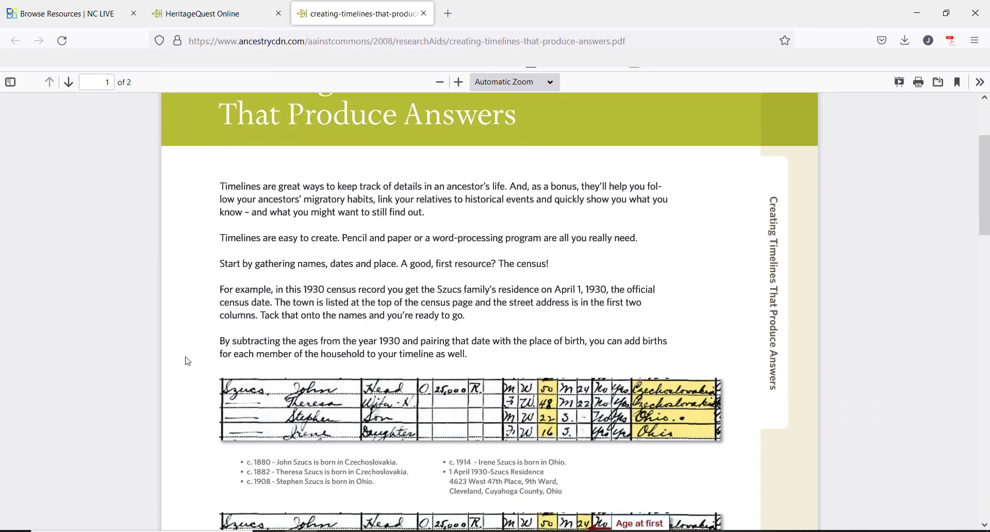
pyautogui.scroll(-2, 188, 361)
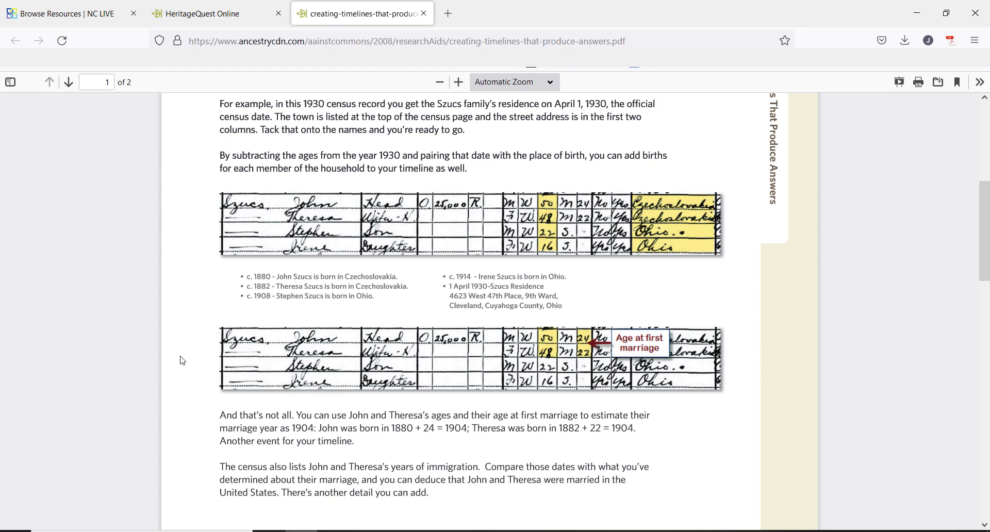
pyautogui.hotkey('ctrl', 'w')
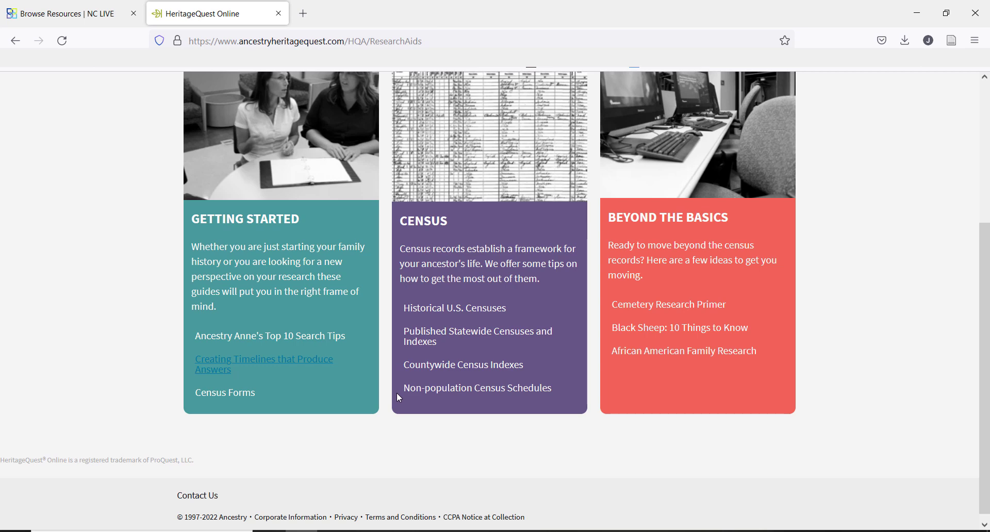
# Step: View the Non-population Census Schedules guide, close it, and return to HeritageQuest's home page
pyautogui.click(452, 389)
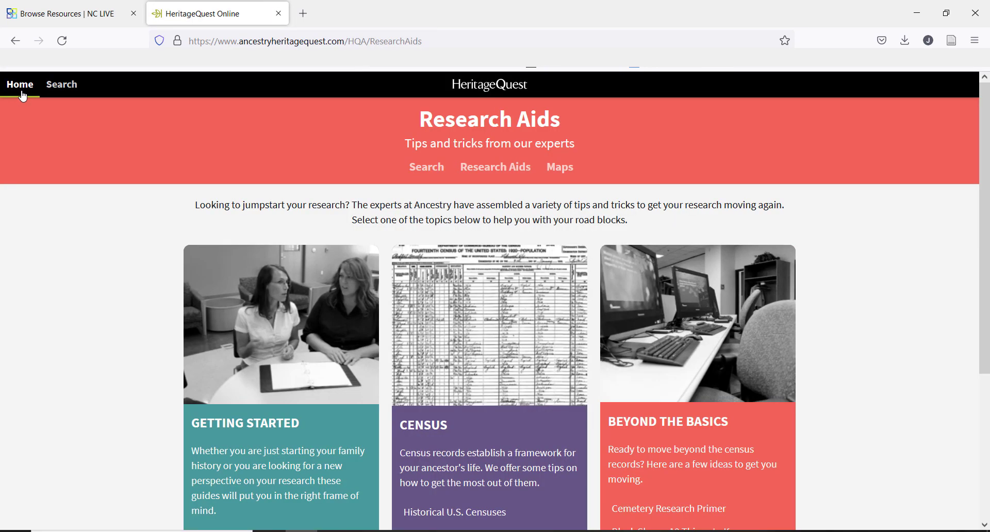
pyautogui.hotkey('ctrl', 'w')
pyautogui.click(22, 96)
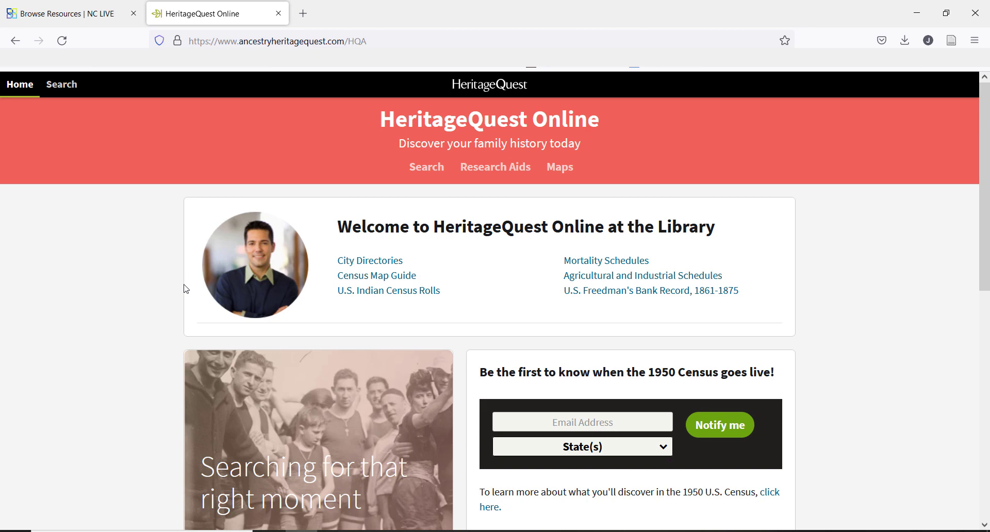
# Step: Open the Census Map Guide and select Minnesota's historical county maps
pyautogui.click(367, 276)
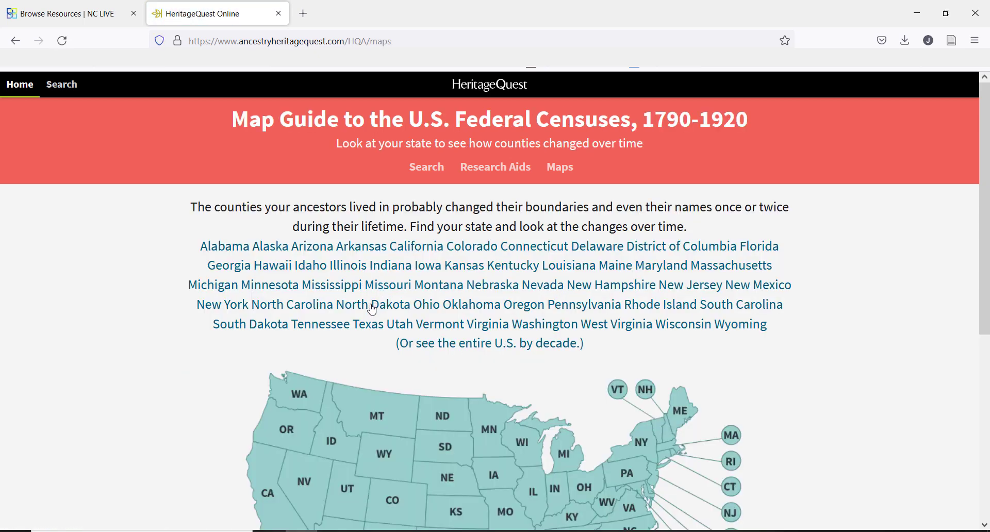
pyautogui.scroll(-3, 239, 354)
pyautogui.scroll(-2, 238, 353)
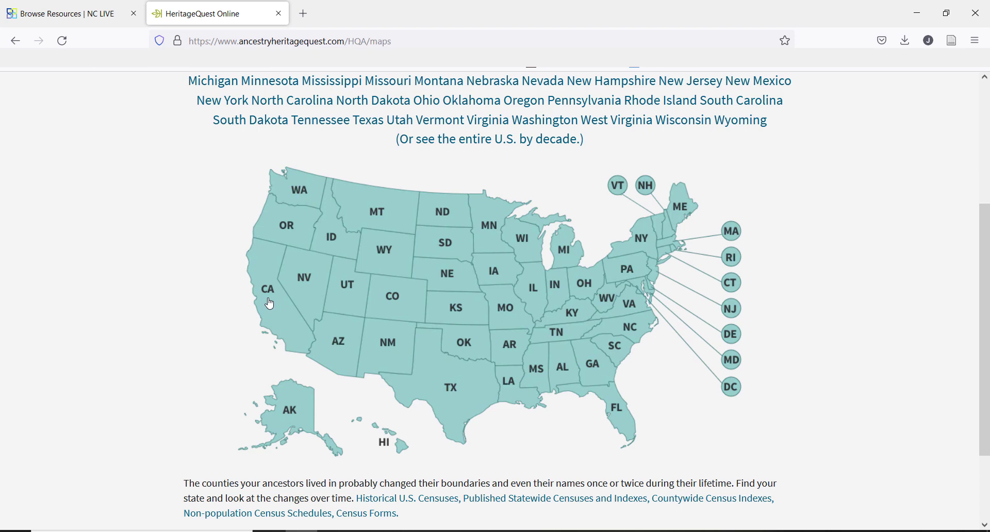
pyautogui.moveTo(449, 258)
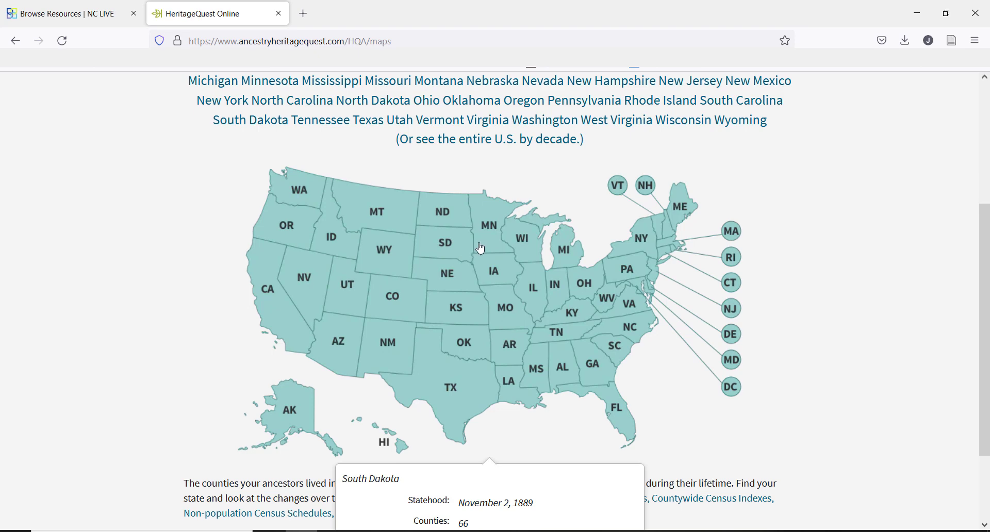
pyautogui.moveTo(490, 236)
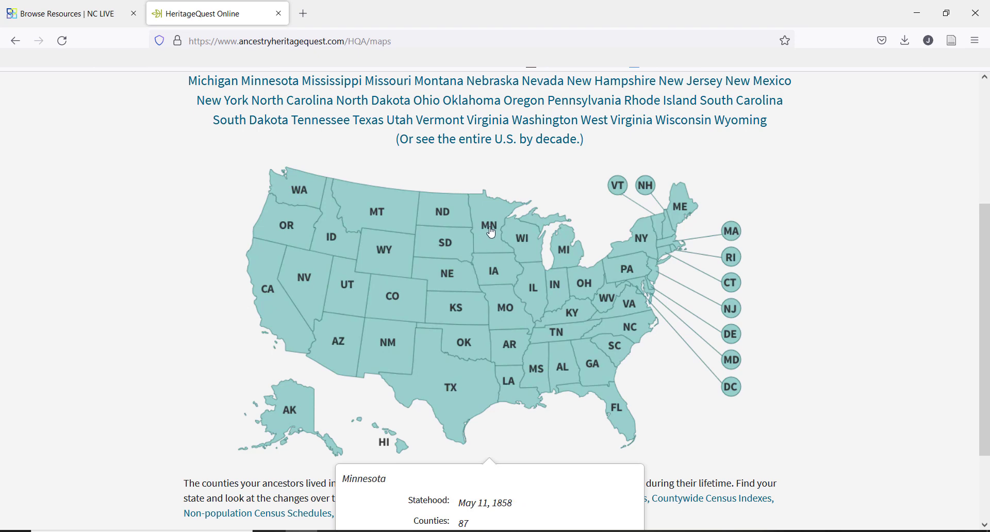
pyautogui.click(491, 234)
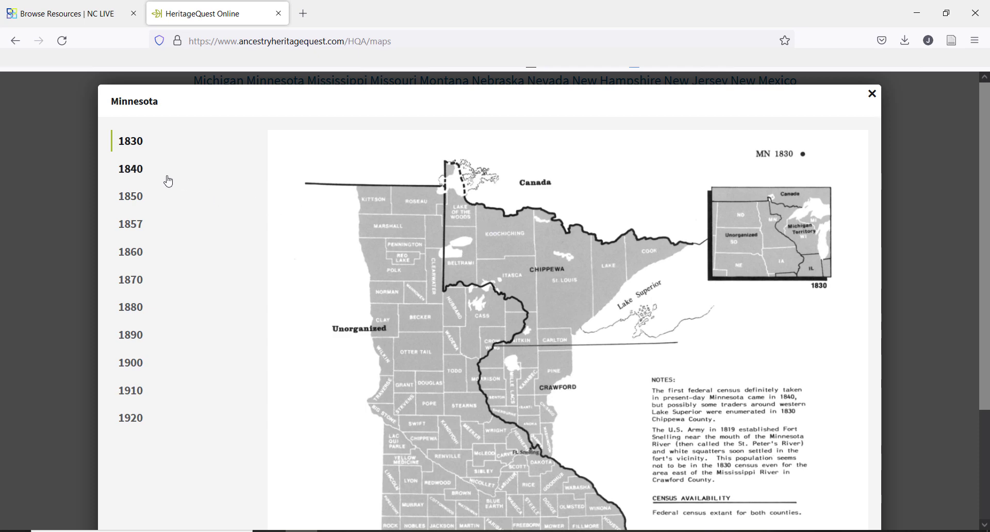
# Step: View Minnesota's 1840, 1850 and 1857 county maps, then return to the U.S. map
pyautogui.click(132, 175)
pyautogui.scroll(-3, 155, 195)
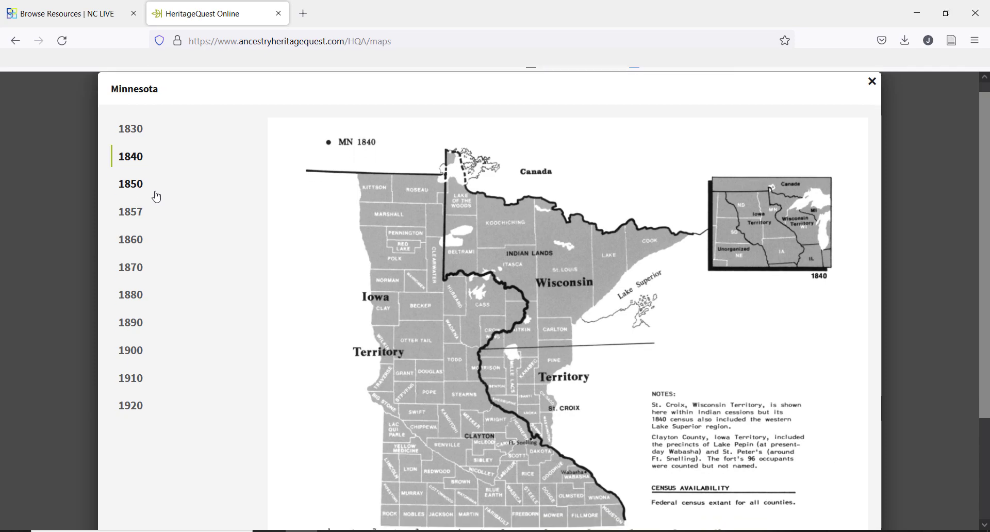
pyautogui.click(128, 120)
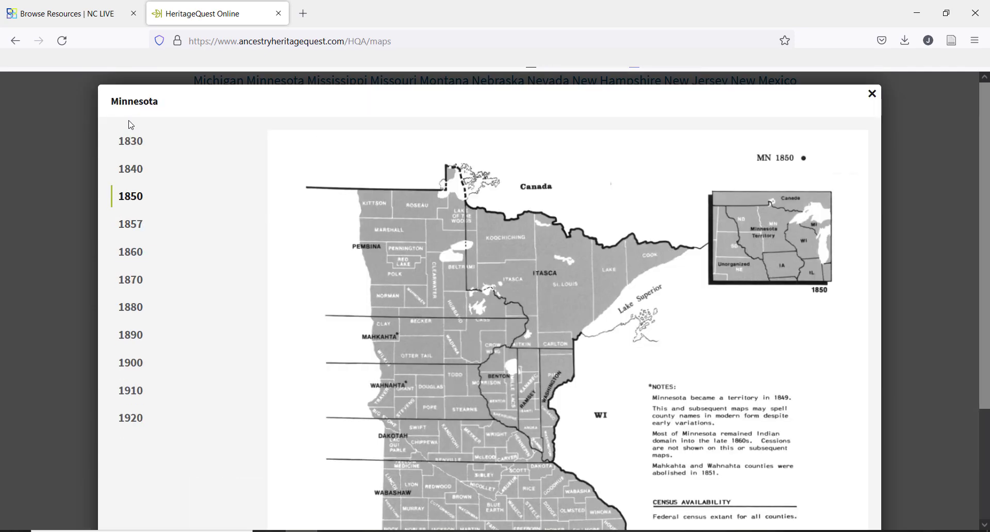
pyautogui.click(126, 224)
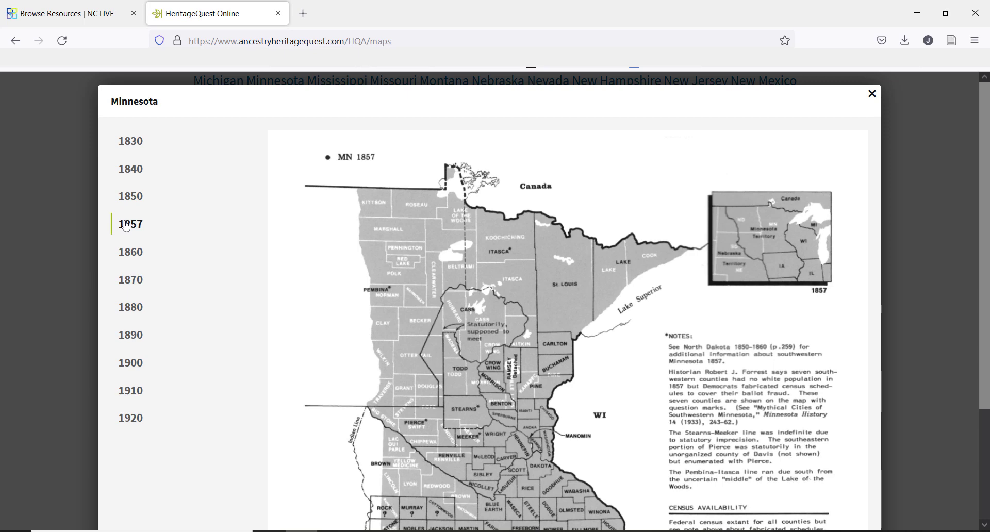
pyautogui.click(470, 328)
pyautogui.hotkey('ctrl', 'w')
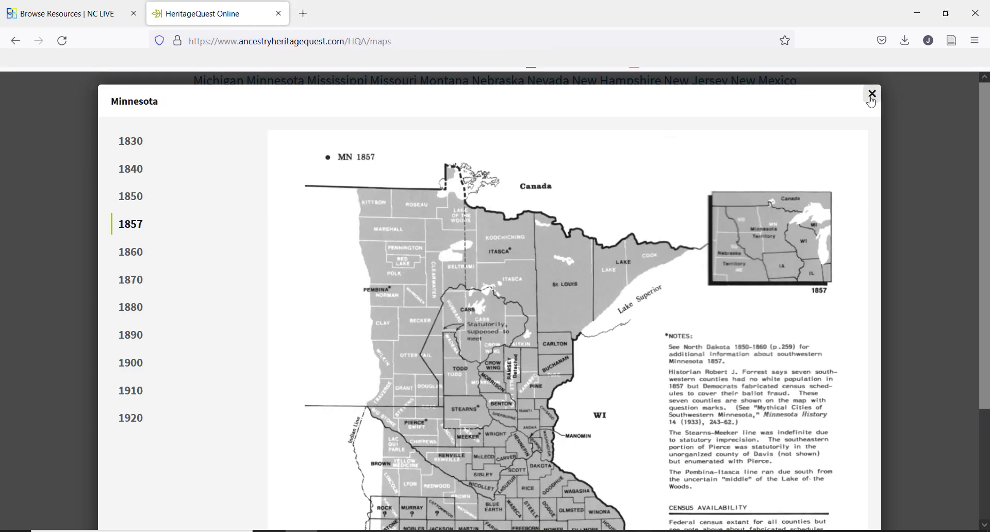
pyautogui.click(870, 95)
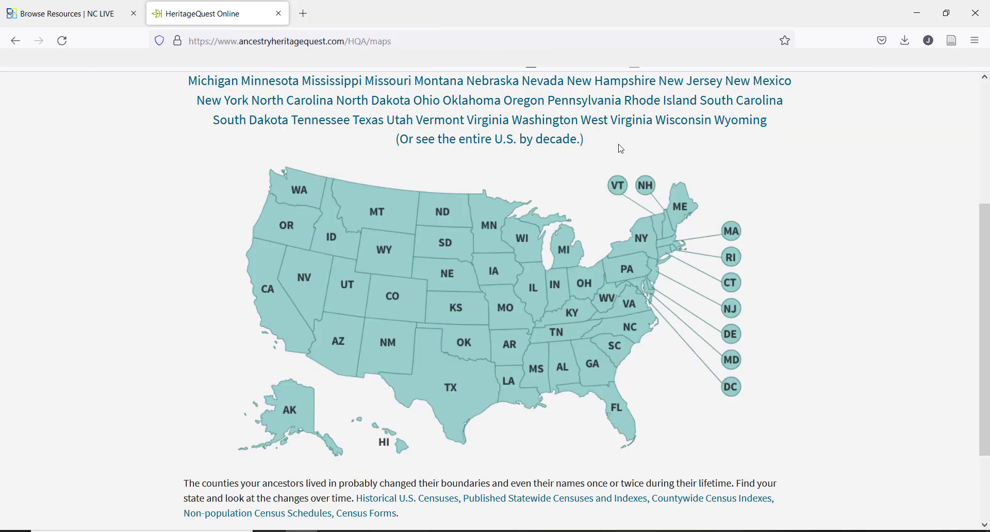
pyautogui.scroll(5, 164, 173)
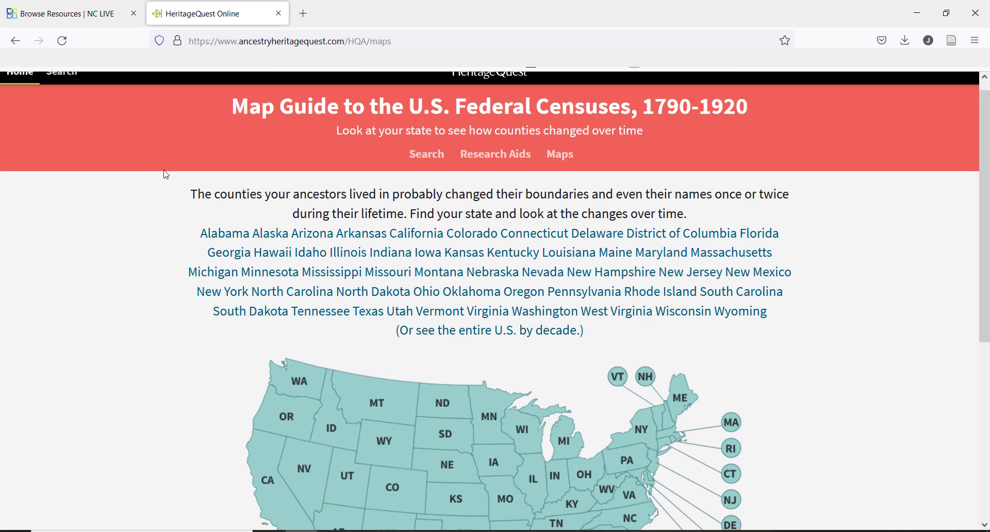
# Step: Open the U.S. Federal Census search form and review its fields and 1790-1950 collections
pyautogui.click(61, 93)
pyautogui.click(270, 217)
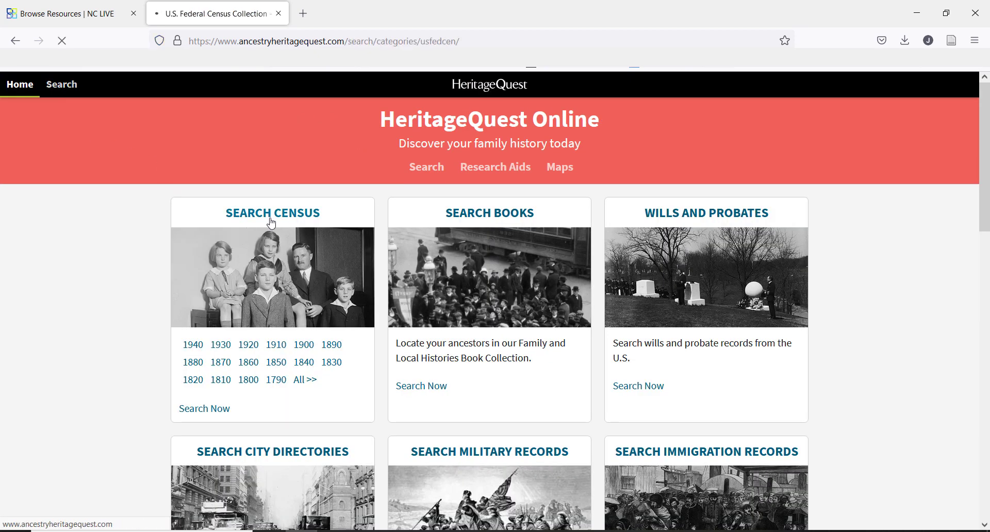
pyautogui.scroll(-2, 758, 296)
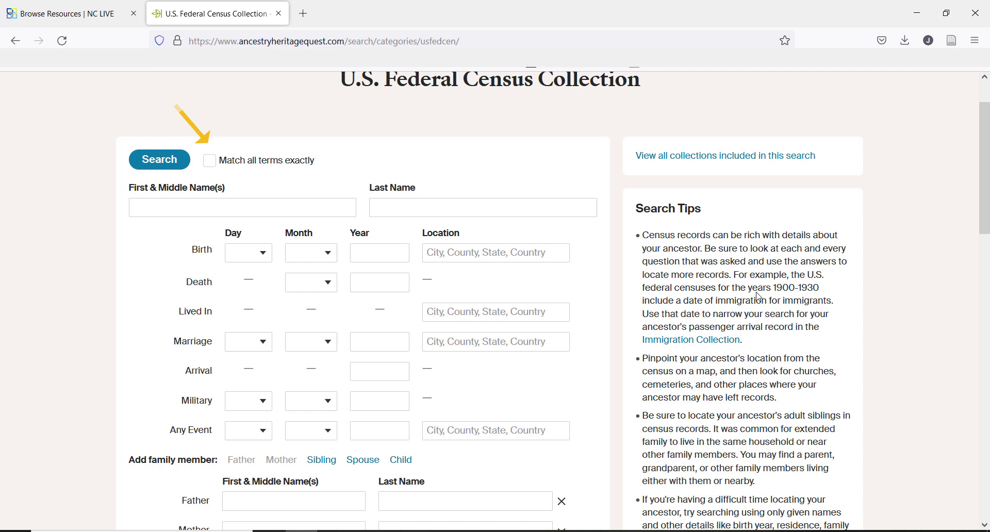
pyautogui.scroll(-4, 758, 298)
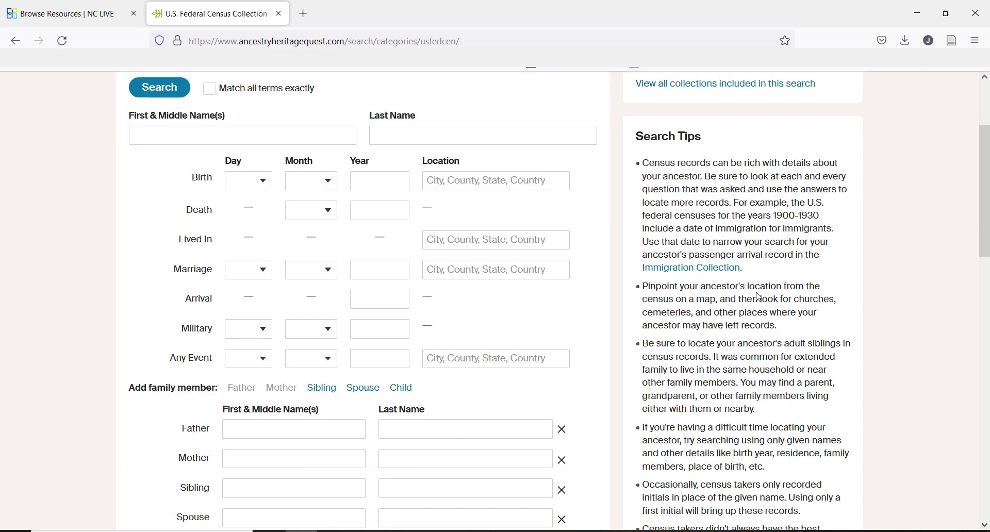
pyautogui.scroll(-3, 753, 298)
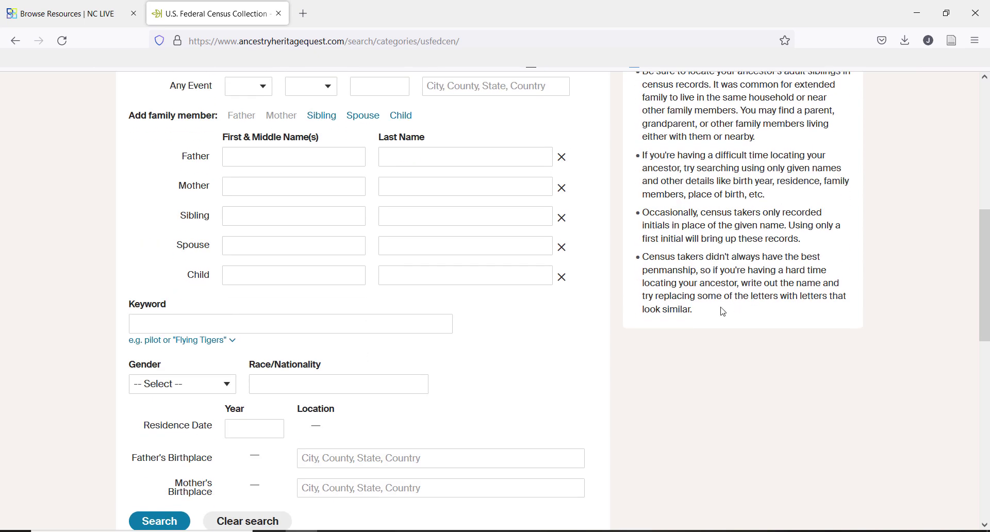
pyautogui.scroll(4, 600, 312)
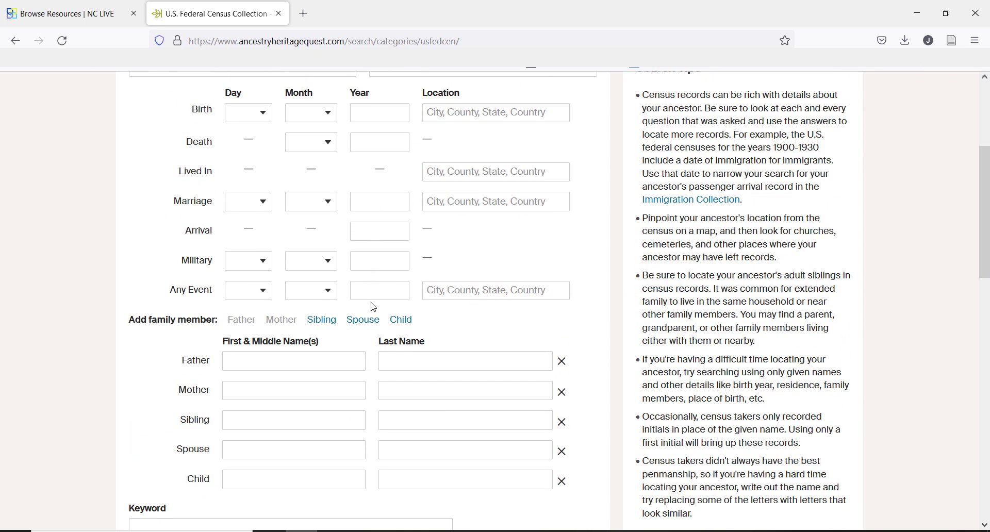
pyautogui.scroll(-4, 371, 317)
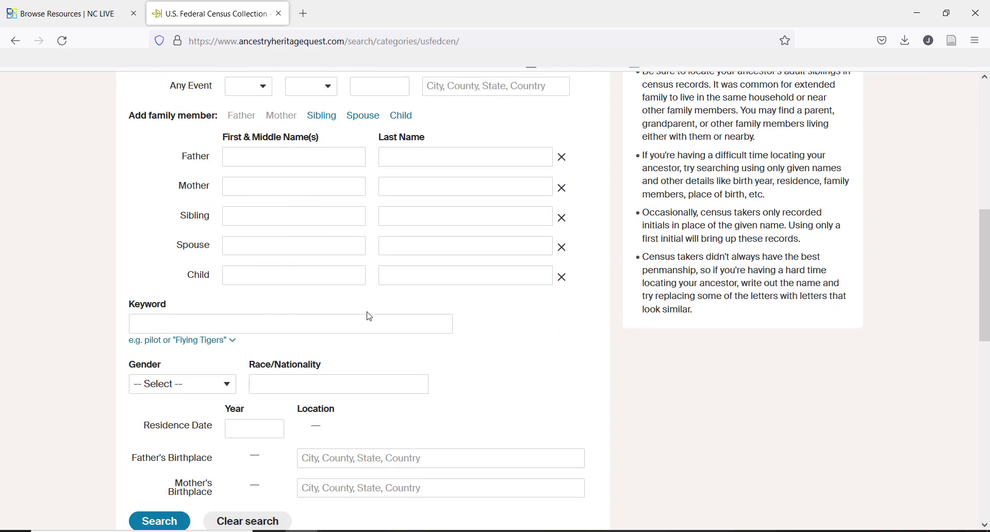
pyautogui.scroll(-8, 369, 315)
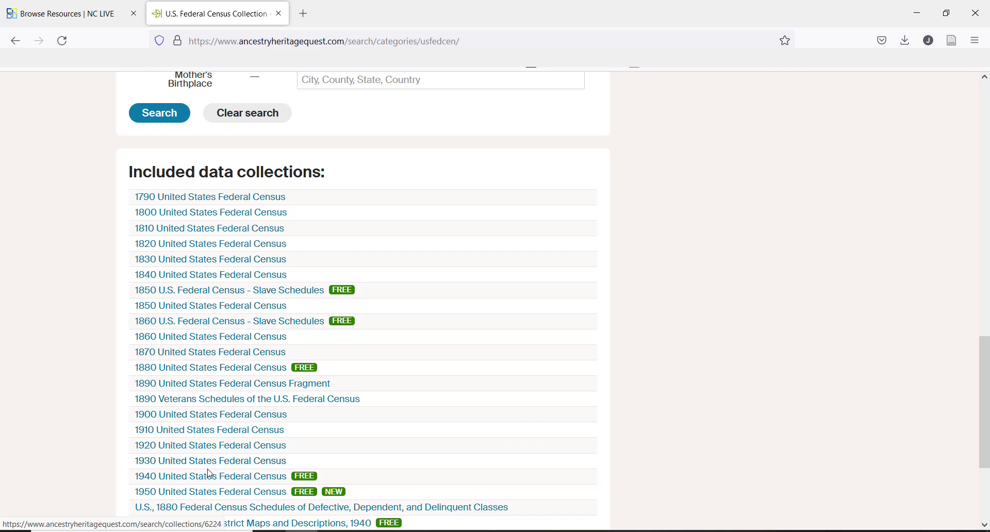
pyautogui.scroll(-3, 210, 472)
pyautogui.scroll(-1, 210, 473)
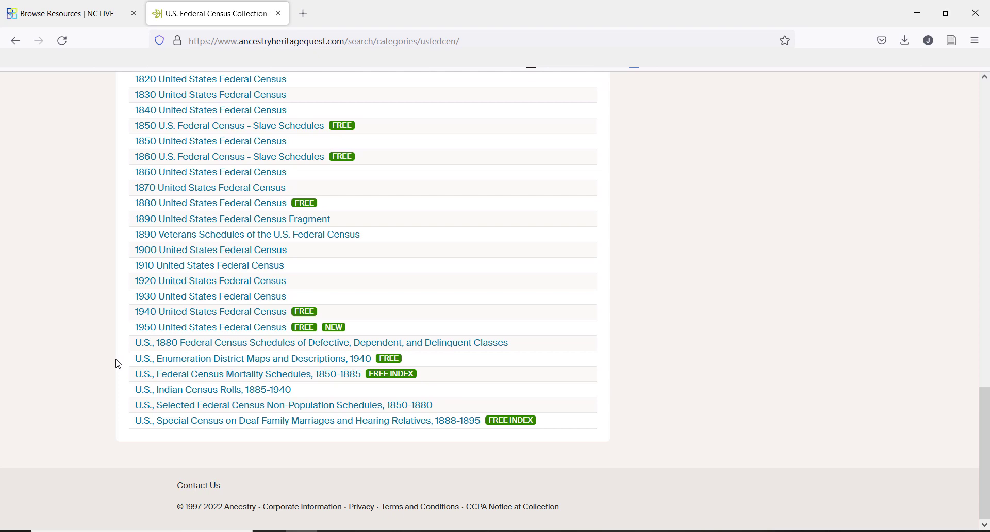
pyautogui.scroll(10, 118, 363)
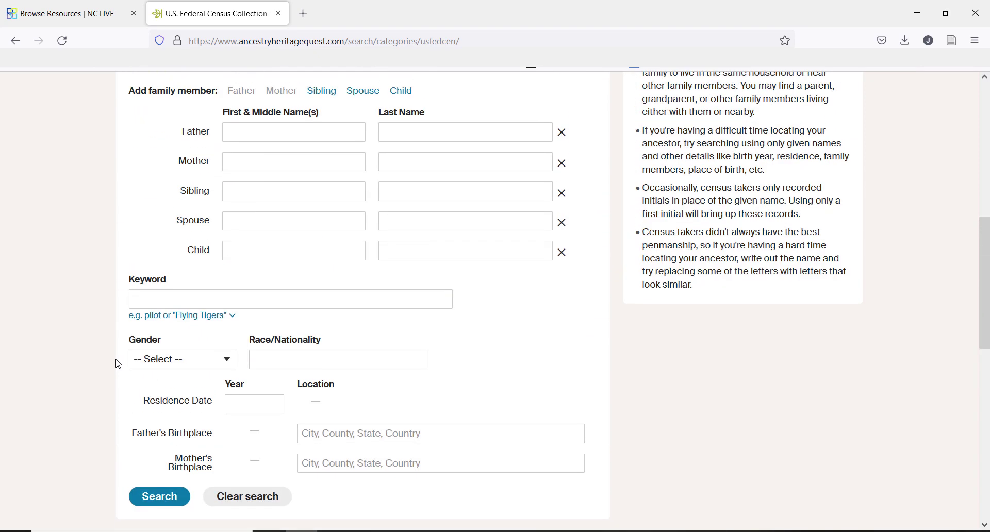
pyautogui.scroll(3, 118, 364)
pyautogui.scroll(5, 118, 363)
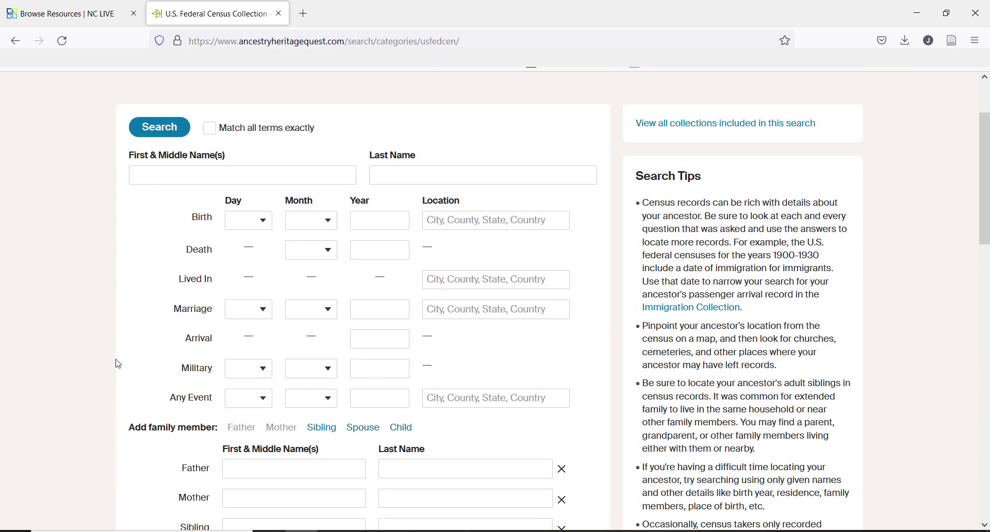
pyautogui.scroll(2, 118, 363)
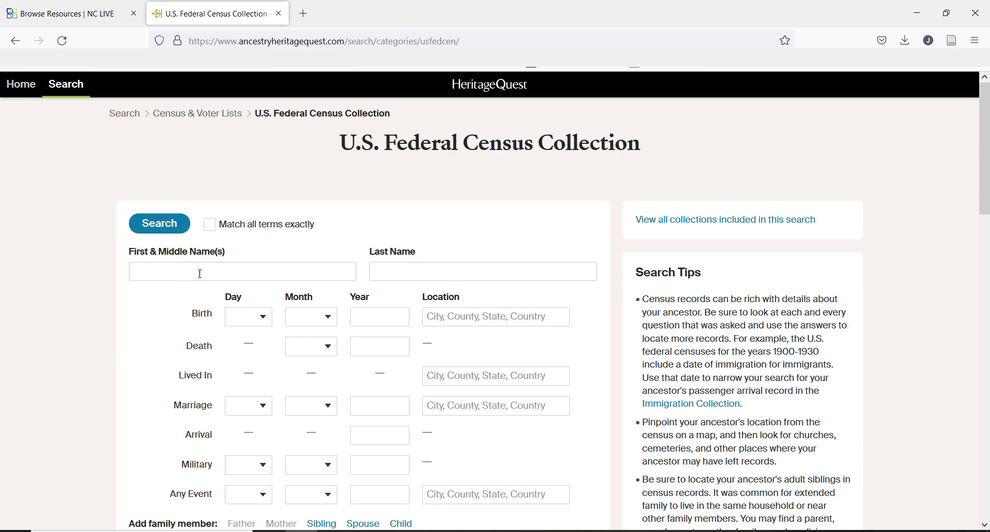
# Step: Enter first name Elvis, last name Pressley and birth year 1930
pyautogui.click(276, 277)
pyautogui.write('Elvis')
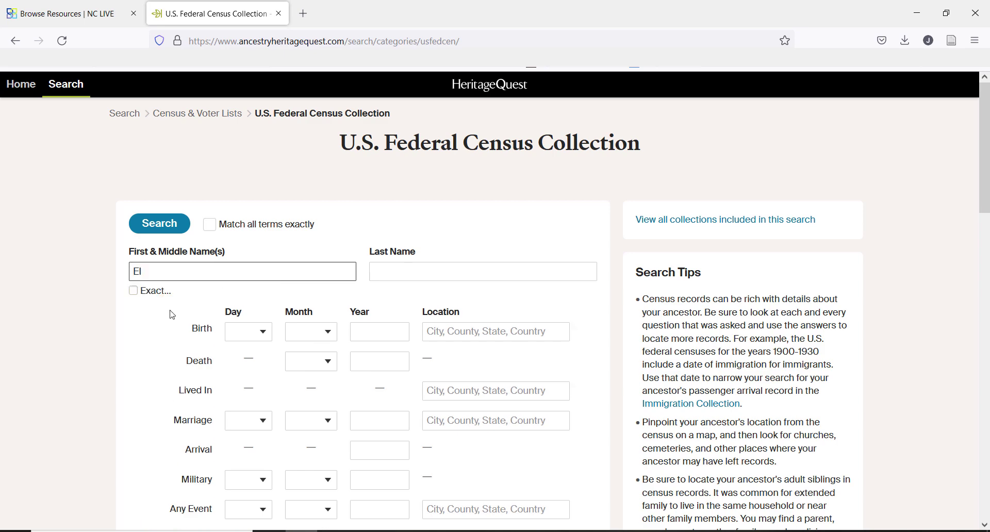
pyautogui.click(411, 272)
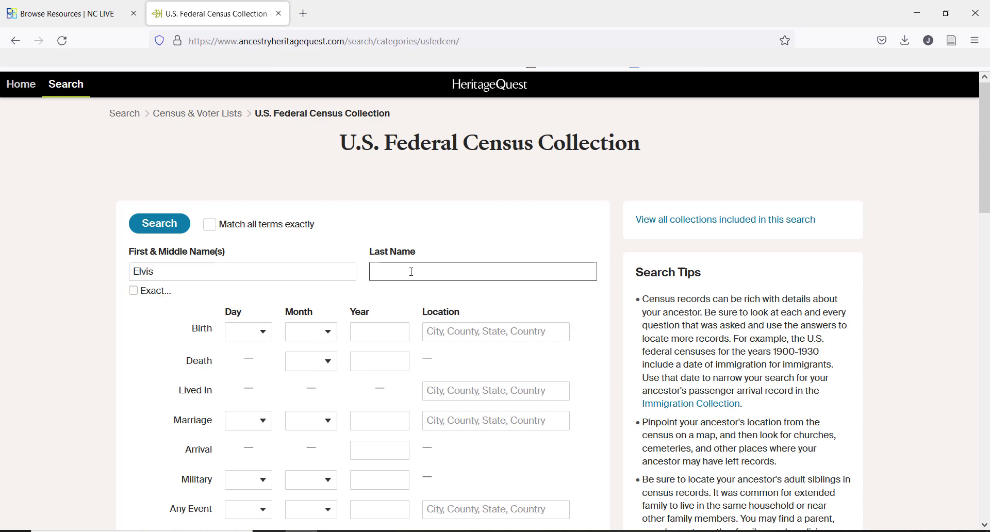
pyautogui.write('Pressley')
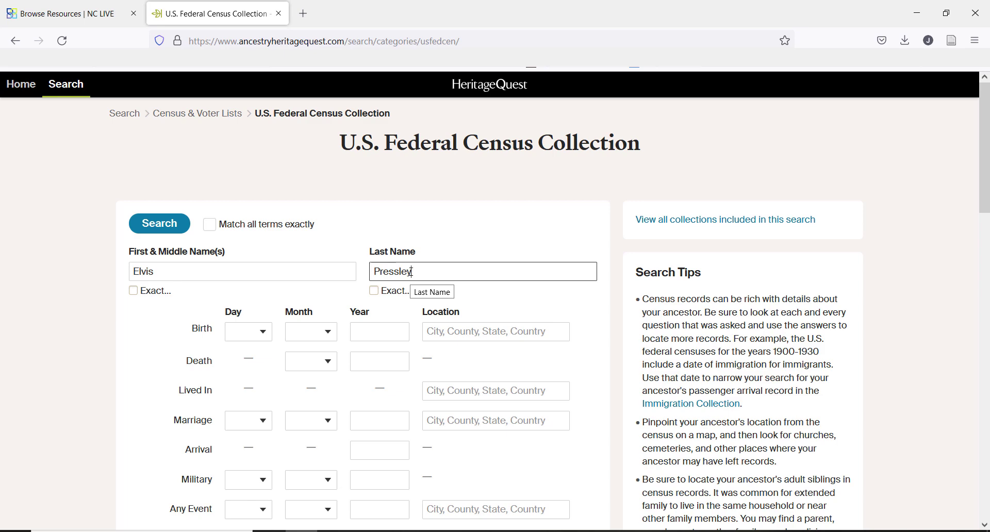
pyautogui.click(384, 332)
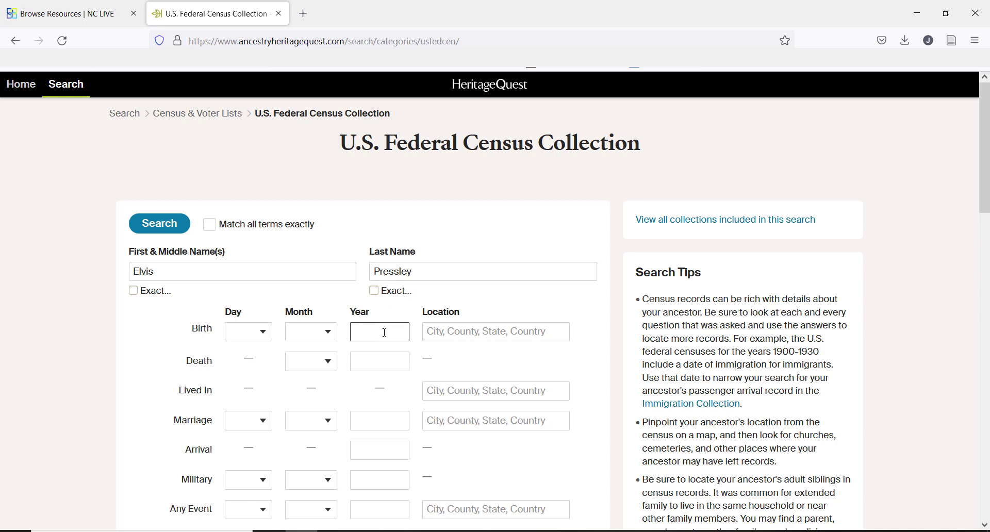
pyautogui.write('1930')
# Step: Set birth place to Mississippi, USA exactly, birth year ±5 years, and run the search
pyautogui.click(422, 338)
pyautogui.write('Missi')
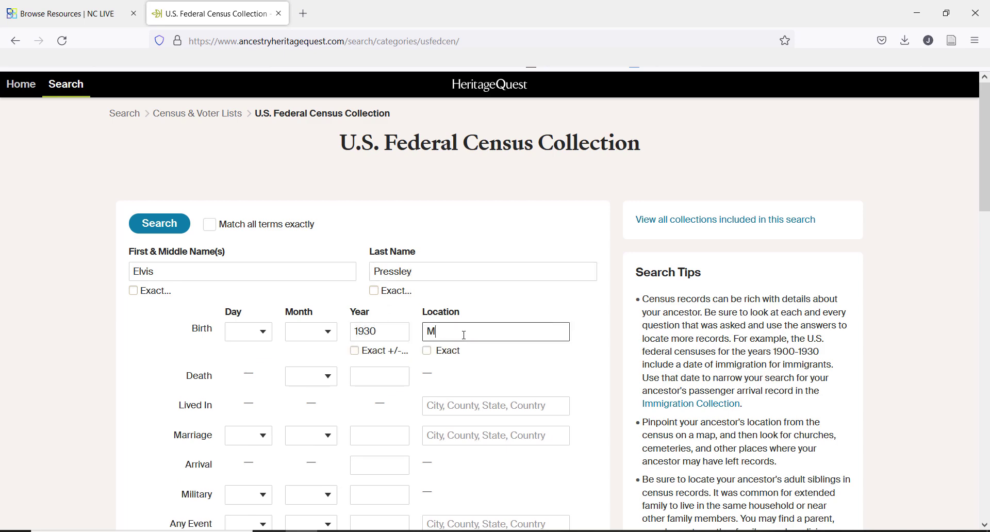
pyautogui.click(466, 355)
pyautogui.click(456, 351)
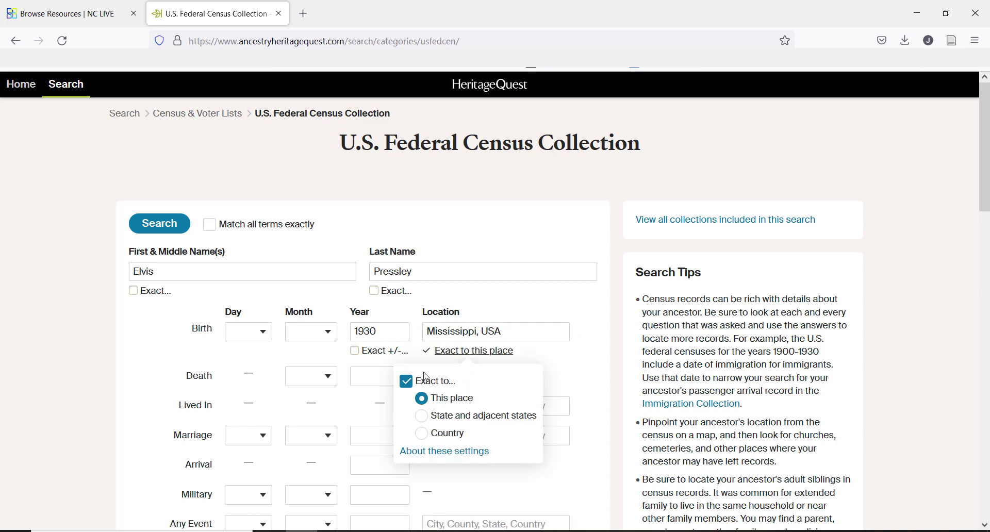
pyautogui.click(379, 357)
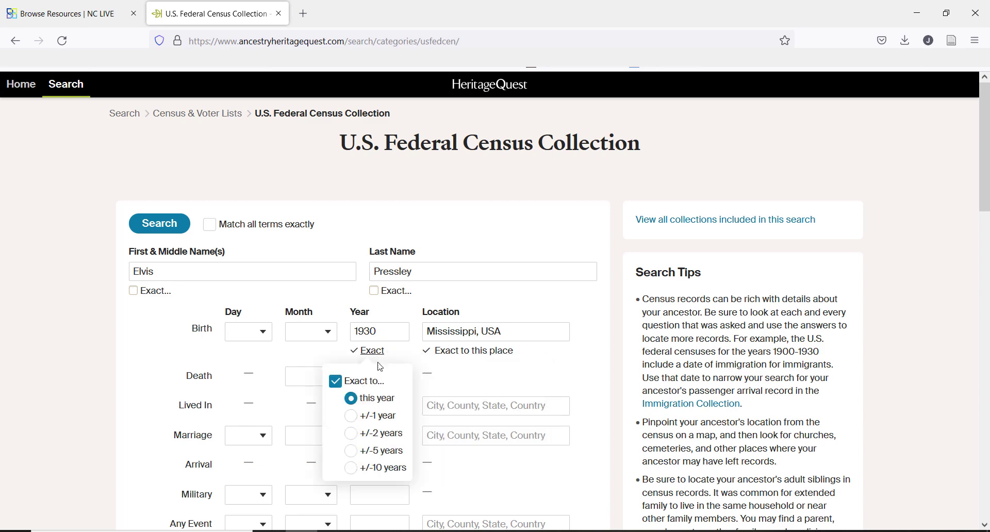
pyautogui.click(351, 451)
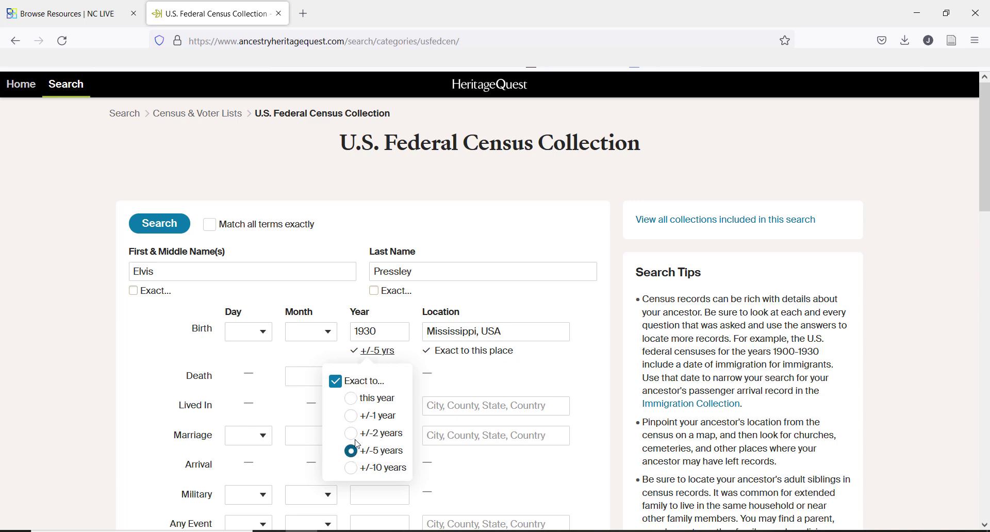
pyautogui.click(360, 294)
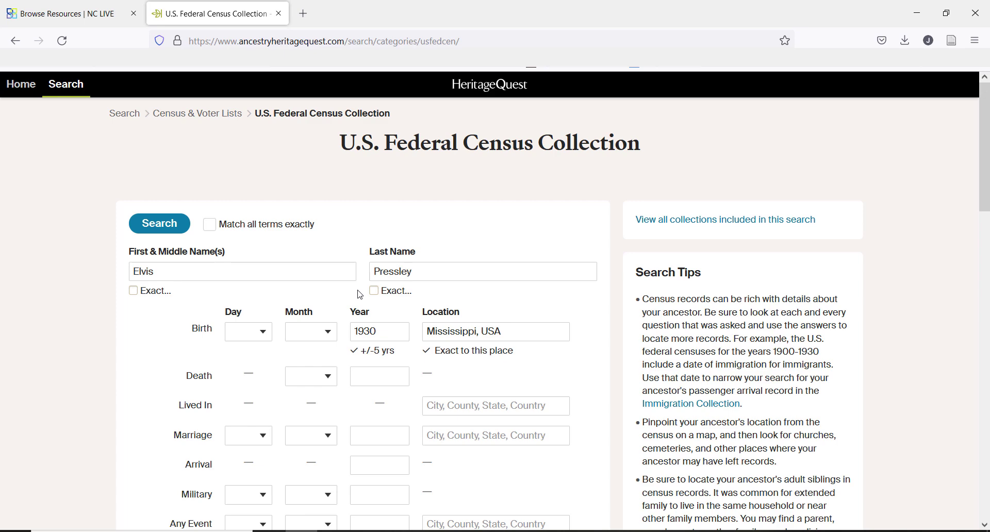
pyautogui.click(166, 233)
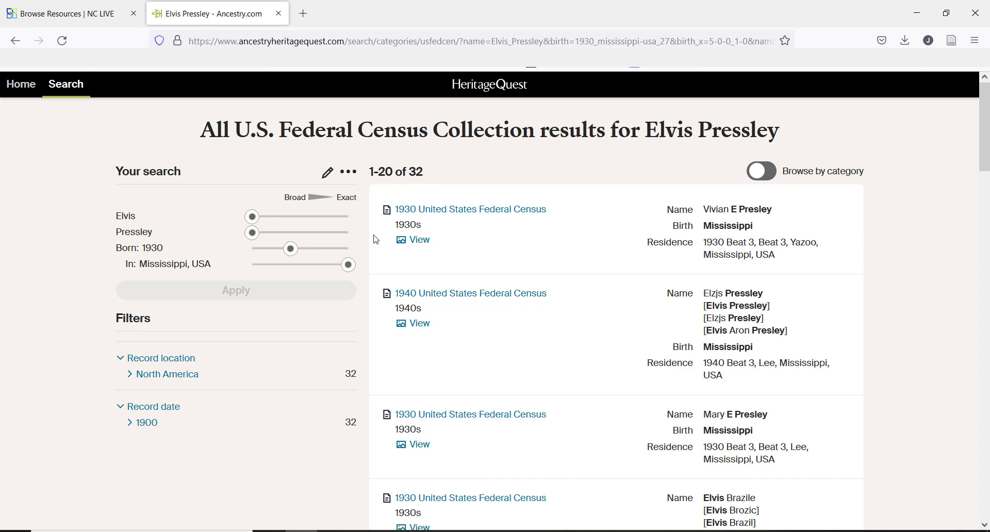
# Step: Preview the 1940 census record for a 5-year-old boy in Lee, Mississippi
pyautogui.scroll(-3, 376, 242)
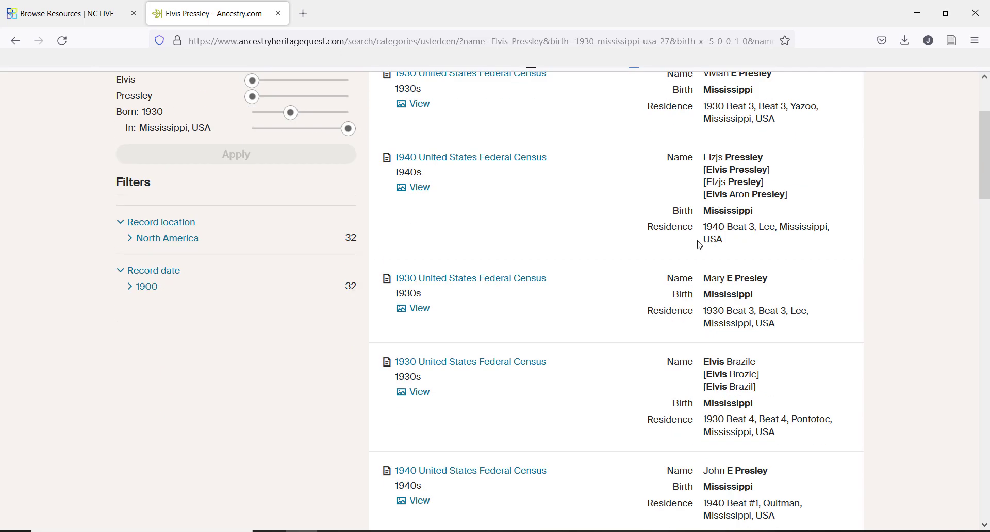
pyautogui.moveTo(433, 167)
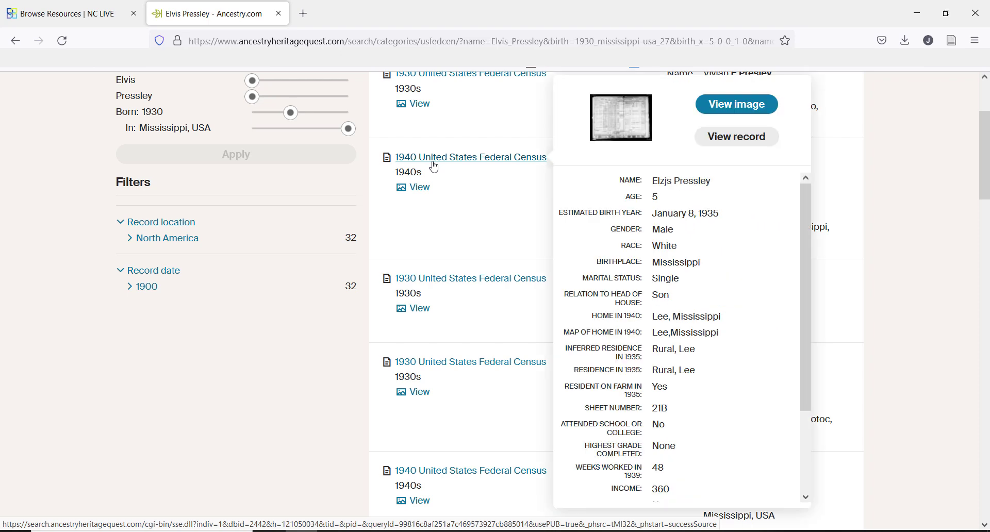
# Step: Open the 1940 census image, zoom in twice, and show the record's indexed details
pyautogui.click(408, 189)
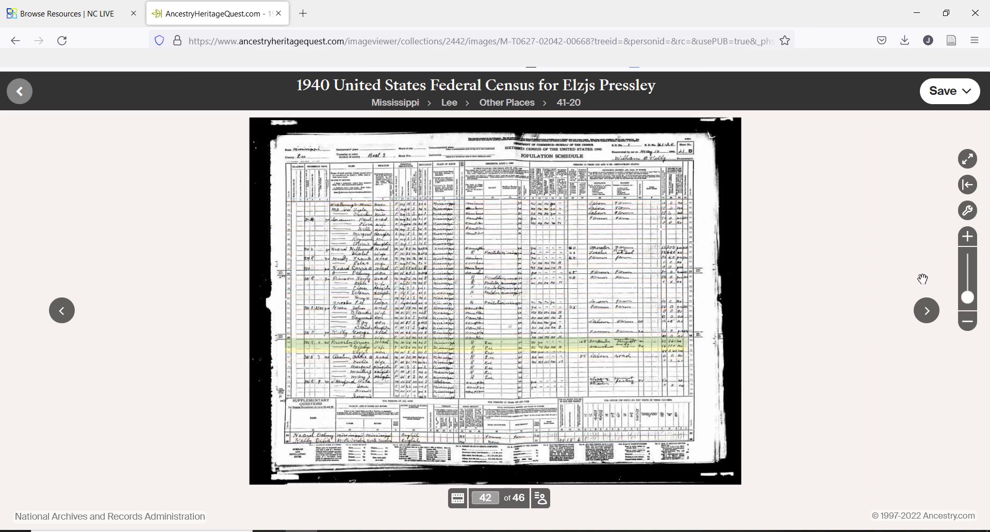
pyautogui.click(966, 239)
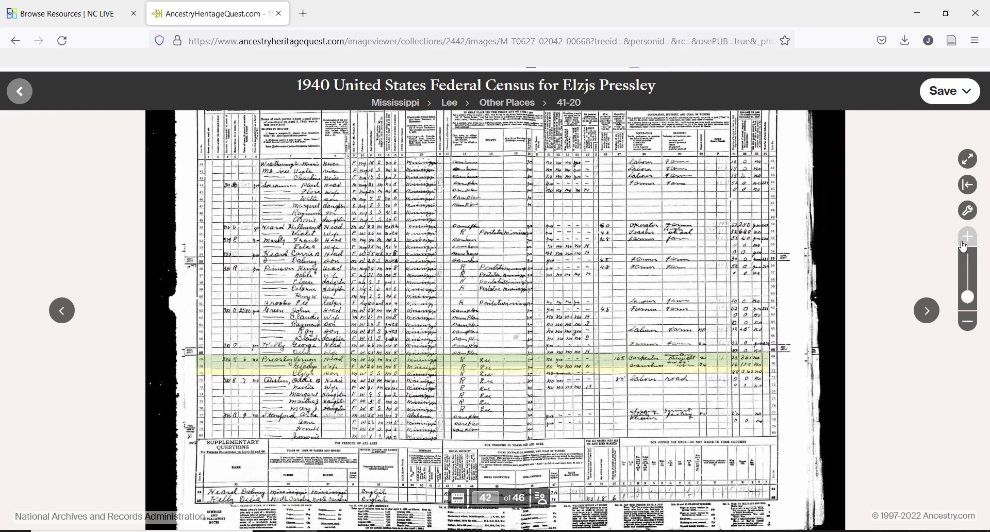
pyautogui.click(964, 245)
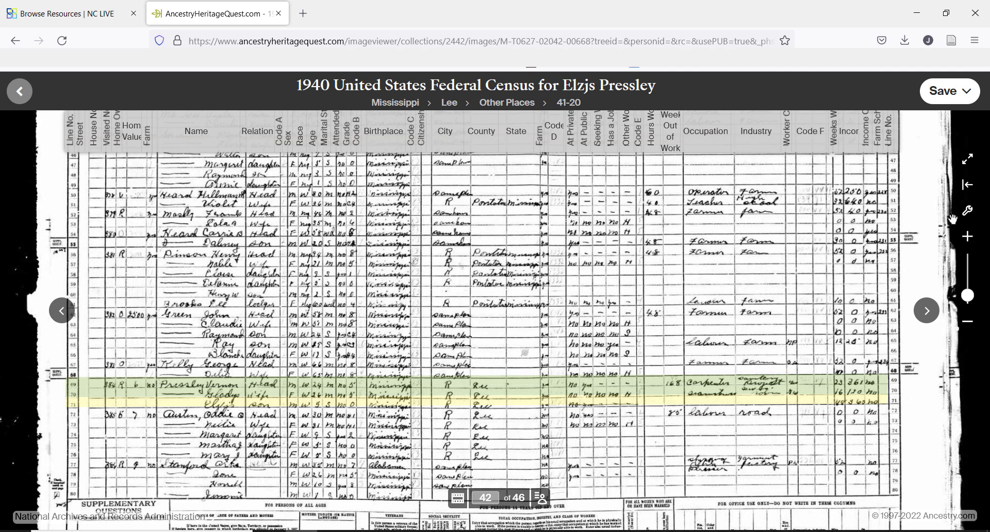
pyautogui.click(967, 211)
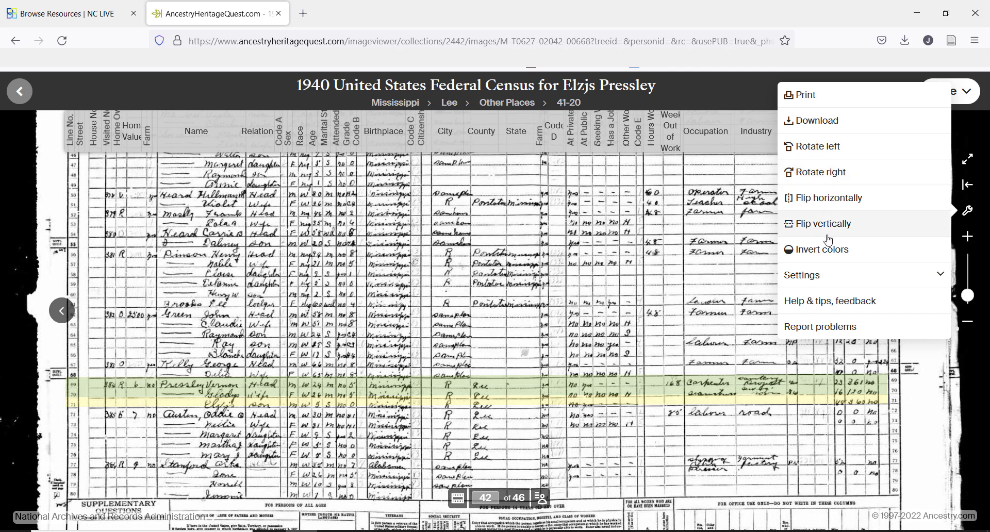
pyautogui.click(967, 189)
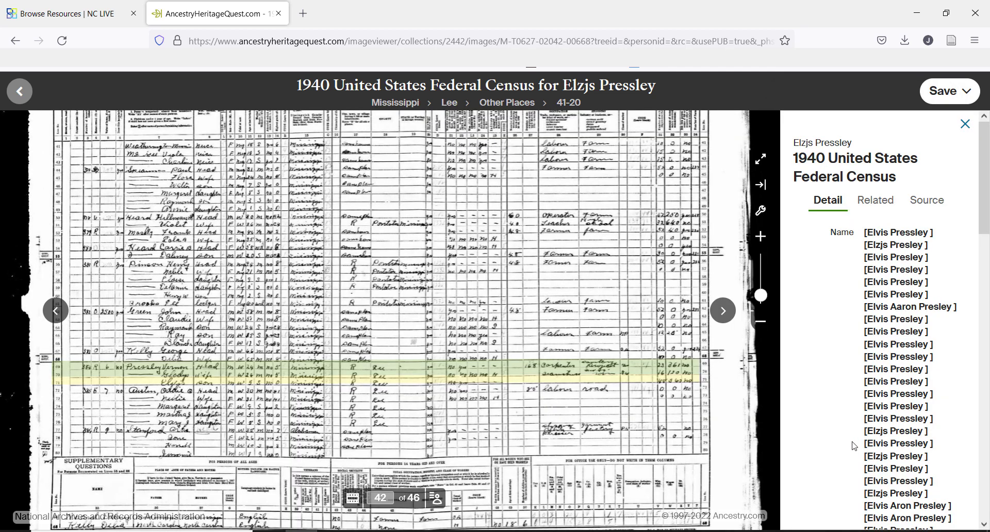
# Step: Close the details panel and go back from the census image viewer
pyautogui.click(963, 124)
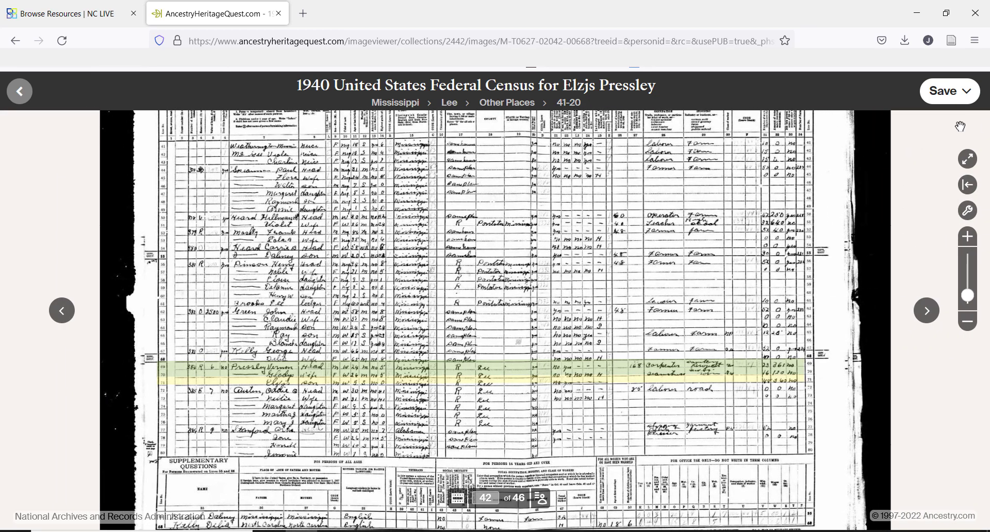
pyautogui.moveTo(319, 384)
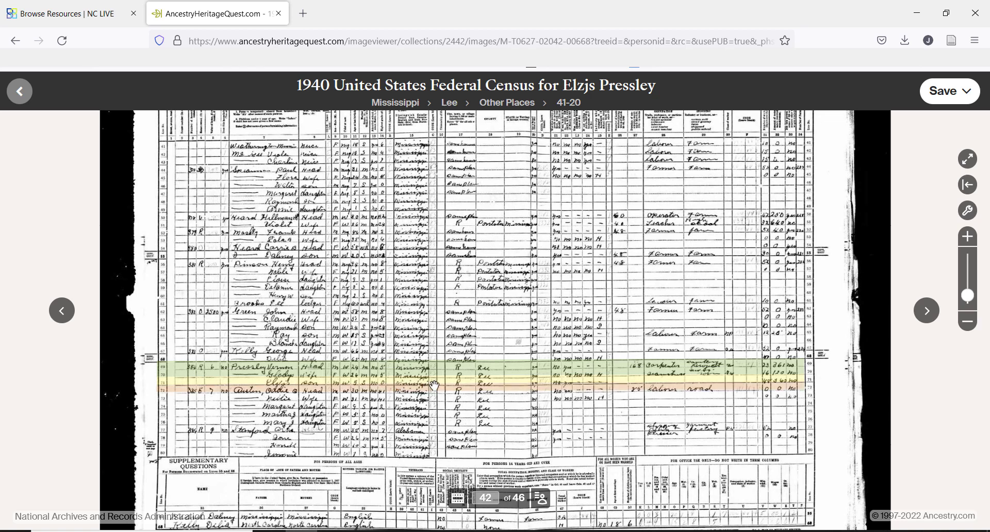
pyautogui.moveTo(453, 385)
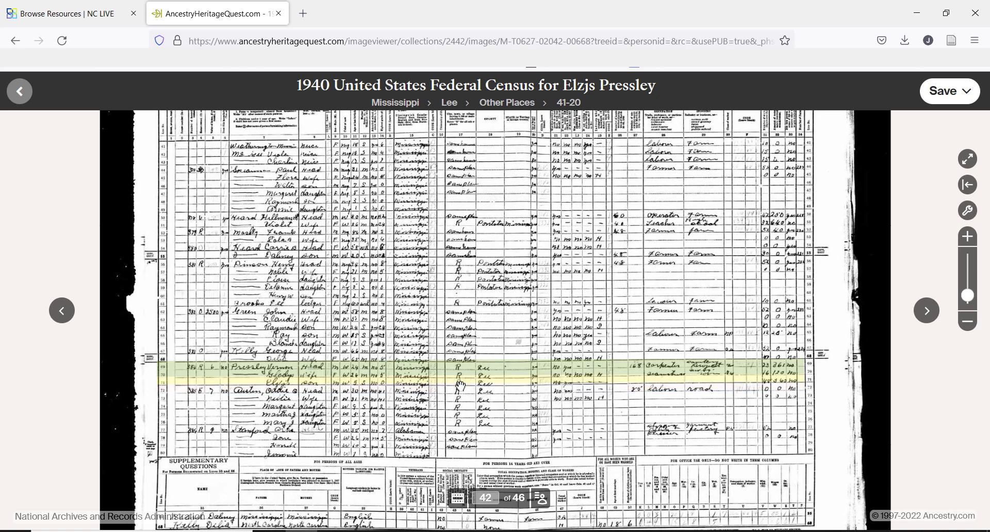
pyautogui.moveTo(596, 384)
pyautogui.moveTo(667, 380)
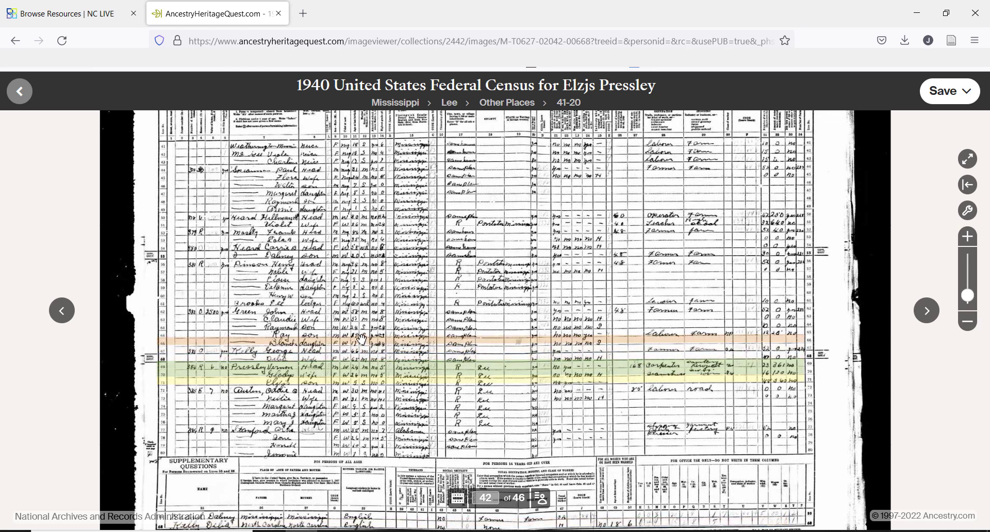
pyautogui.hotkey('alt', 'Left')
# Step: Return to the HeritageQuest home page and scroll to the Search Military Records card
pyautogui.click(66, 84)
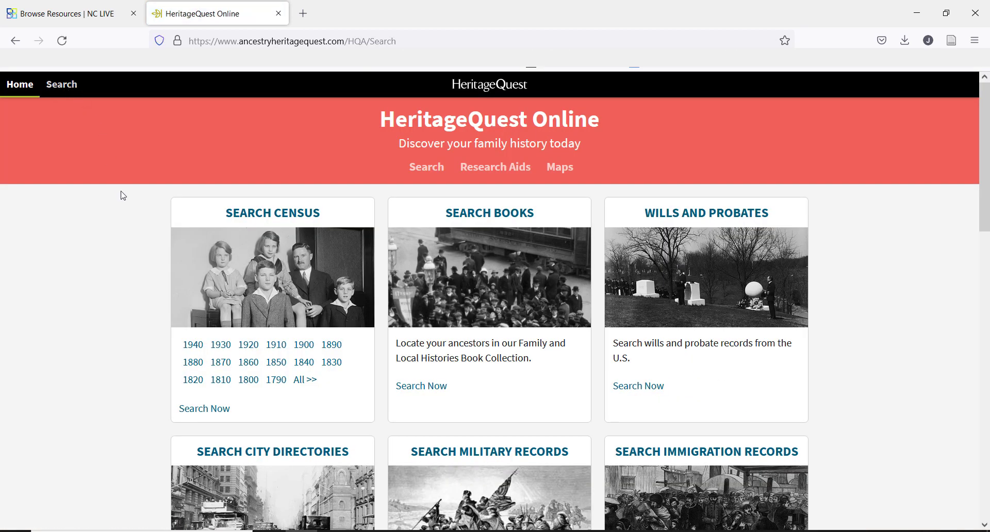
pyautogui.scroll(-3, 129, 223)
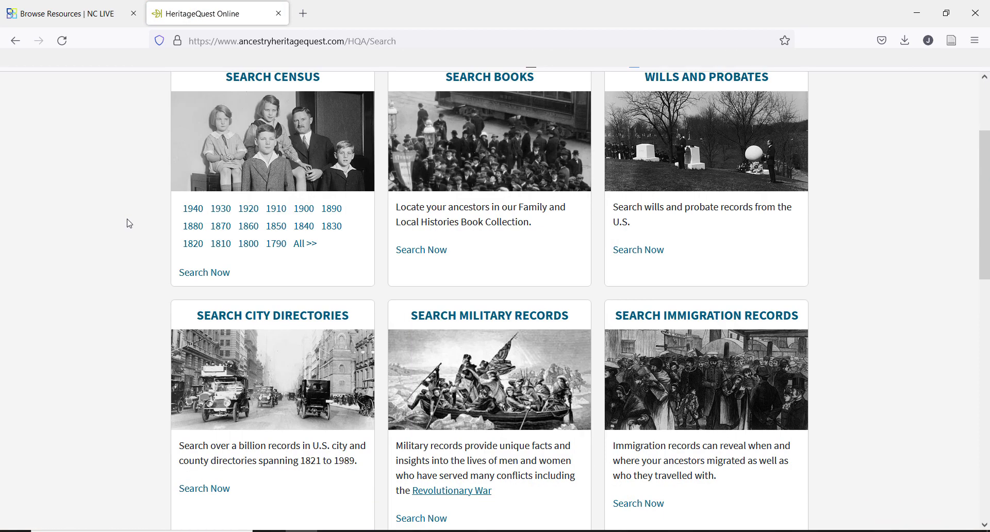
pyautogui.scroll(-3, 128, 225)
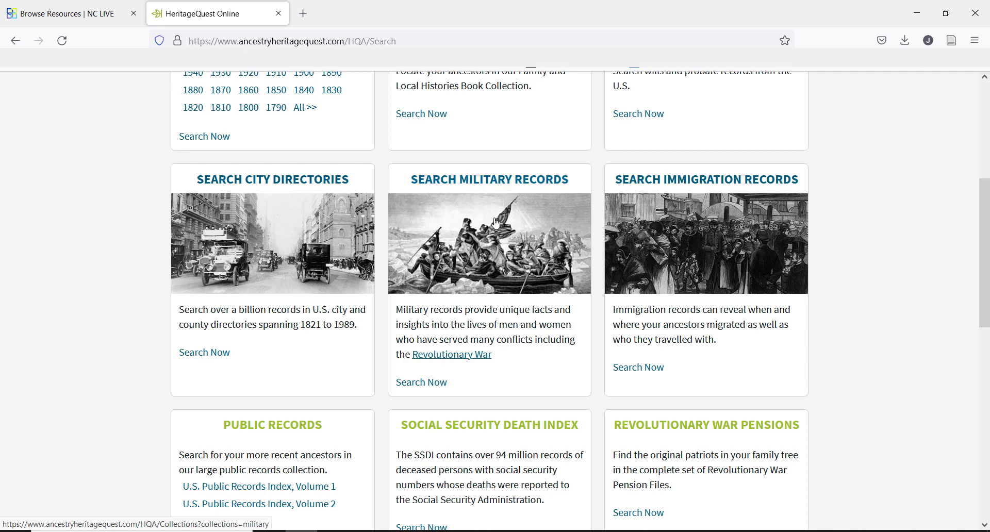
# Step: Browse the Military Records collections, from Revolutionary War pensions to Confederate pension and militia files
pyautogui.click(497, 180)
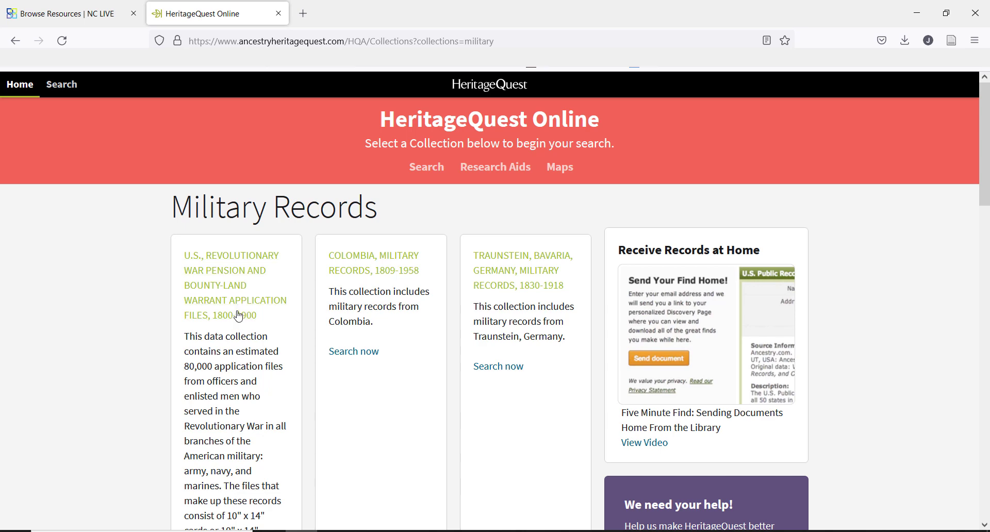
pyautogui.scroll(-3, 234, 346)
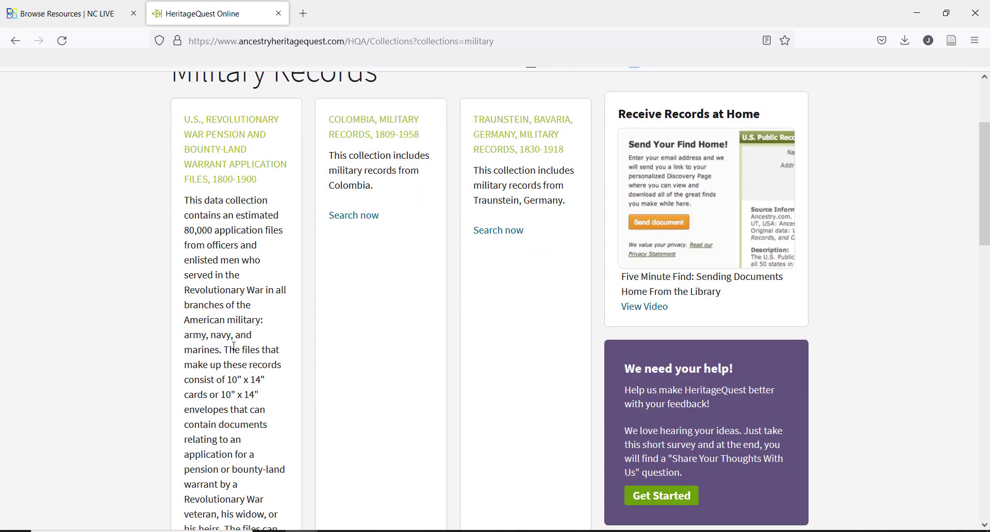
pyautogui.scroll(-3, 233, 346)
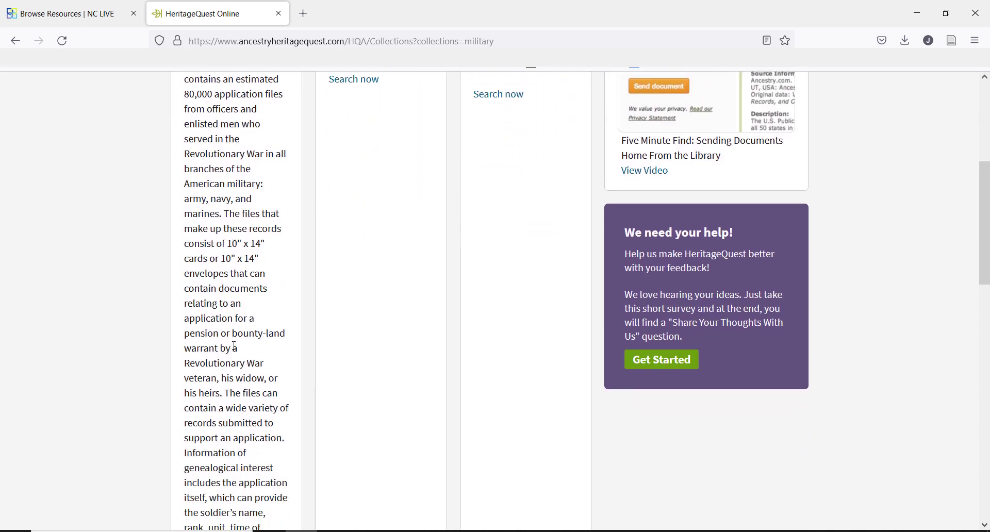
pyautogui.scroll(-6, 235, 346)
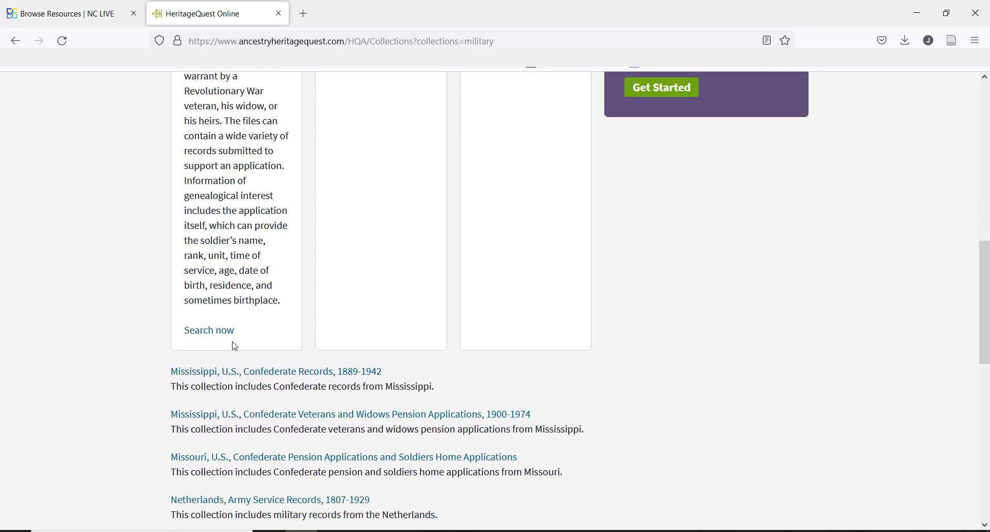
pyautogui.scroll(-5, 225, 408)
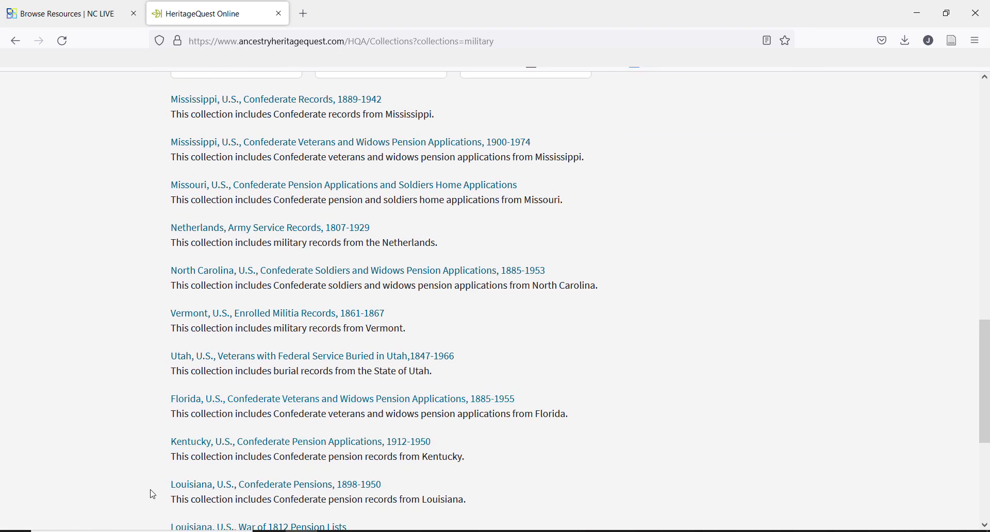
pyautogui.scroll(-1, 152, 495)
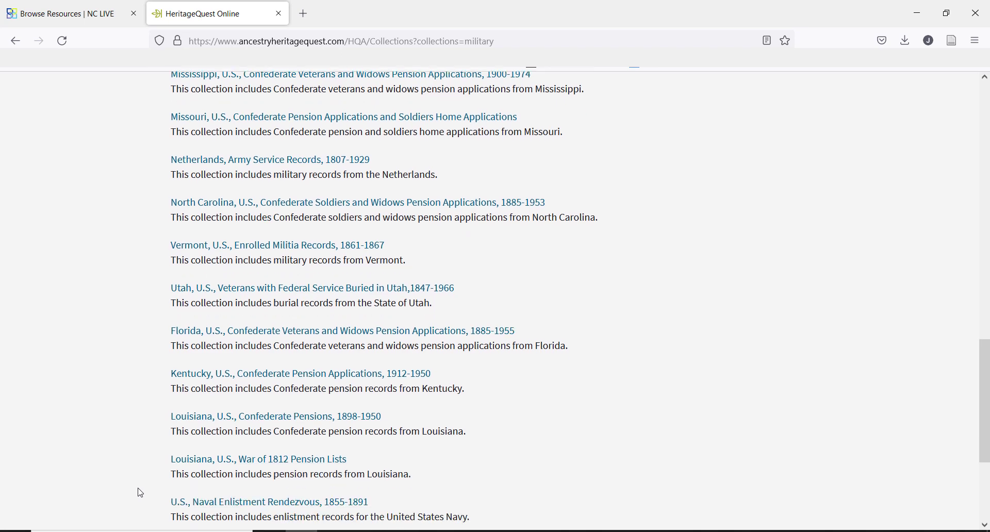
pyautogui.scroll(10, 141, 493)
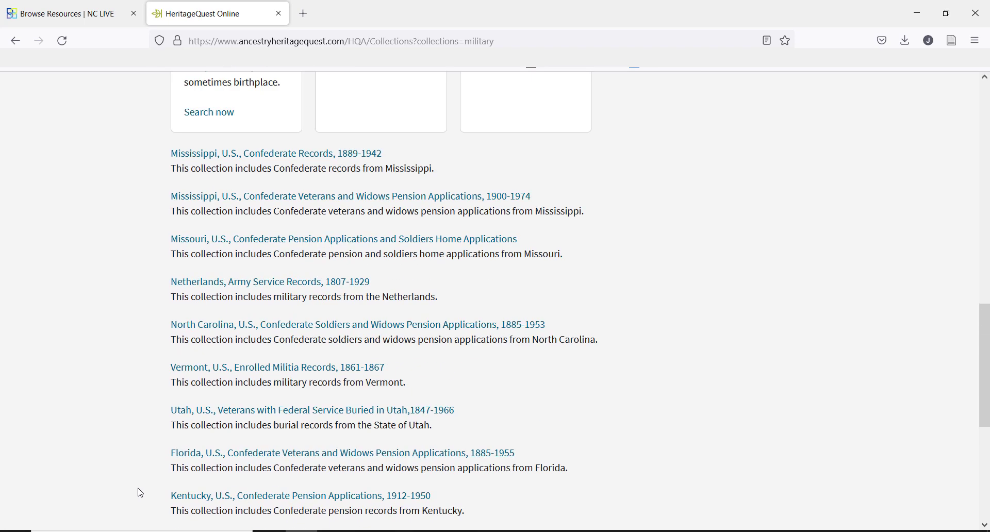
pyautogui.scroll(2, 141, 493)
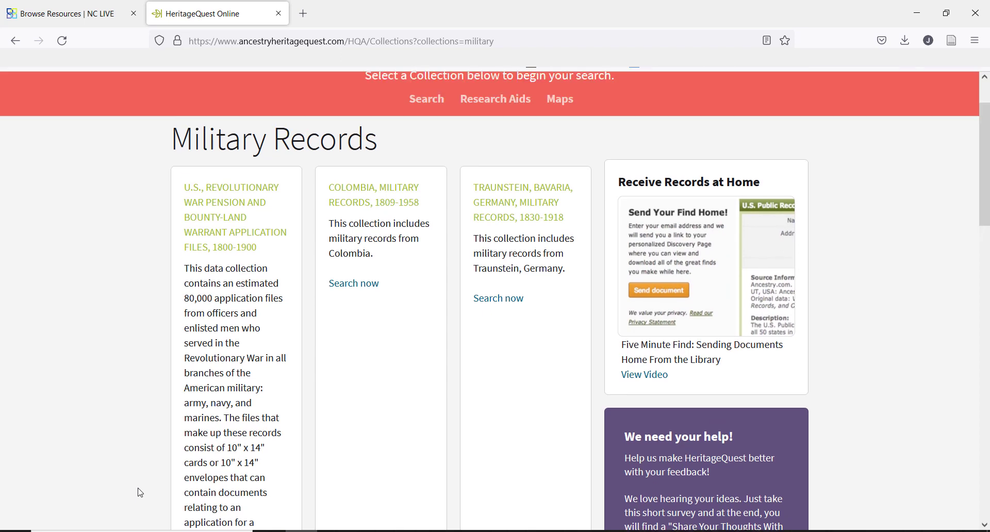
pyautogui.scroll(1, 140, 493)
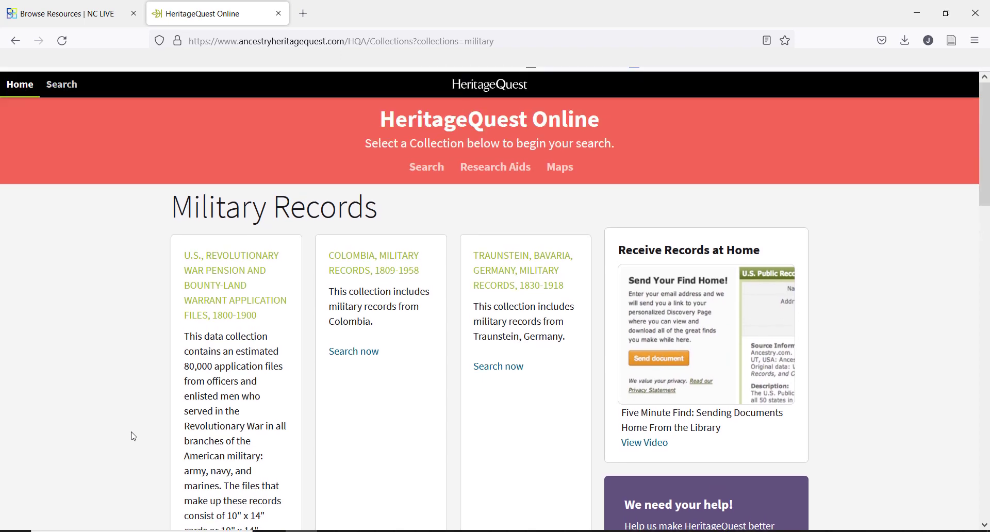
# Step: Go to the Search page and open the U.S., Freedman's Bank Records, 1865-1874 collection
pyautogui.click(72, 99)
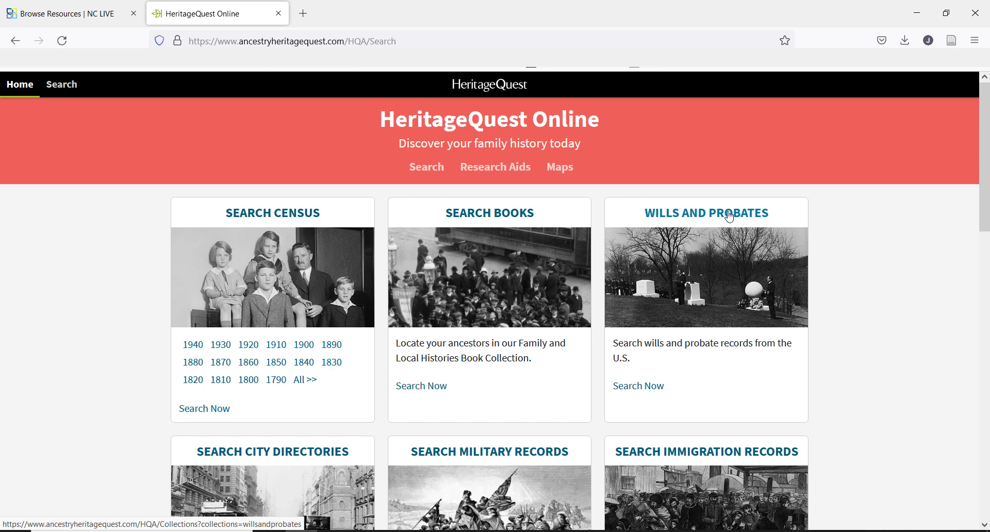
pyautogui.scroll(-5, 601, 414)
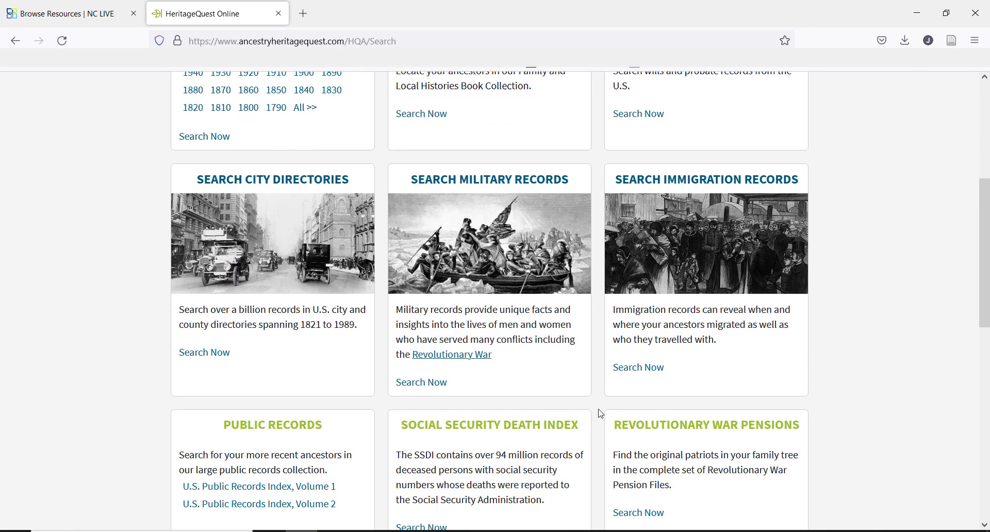
pyautogui.scroll(-5, 599, 413)
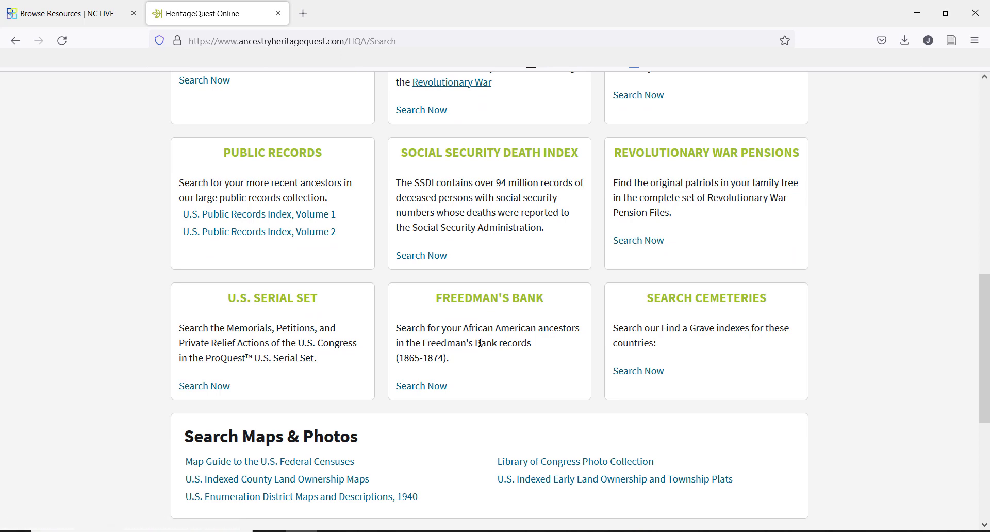
pyautogui.click(485, 309)
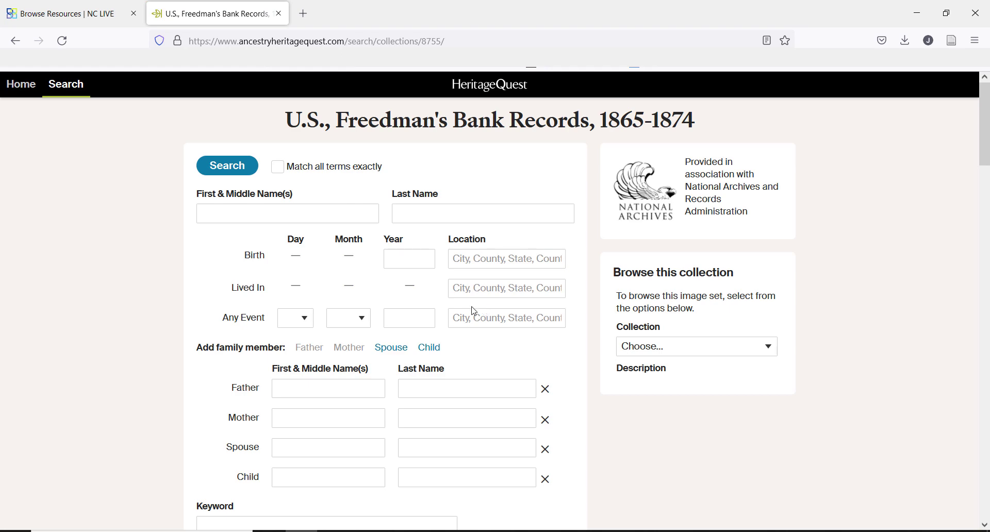
pyautogui.scroll(-3, 467, 296)
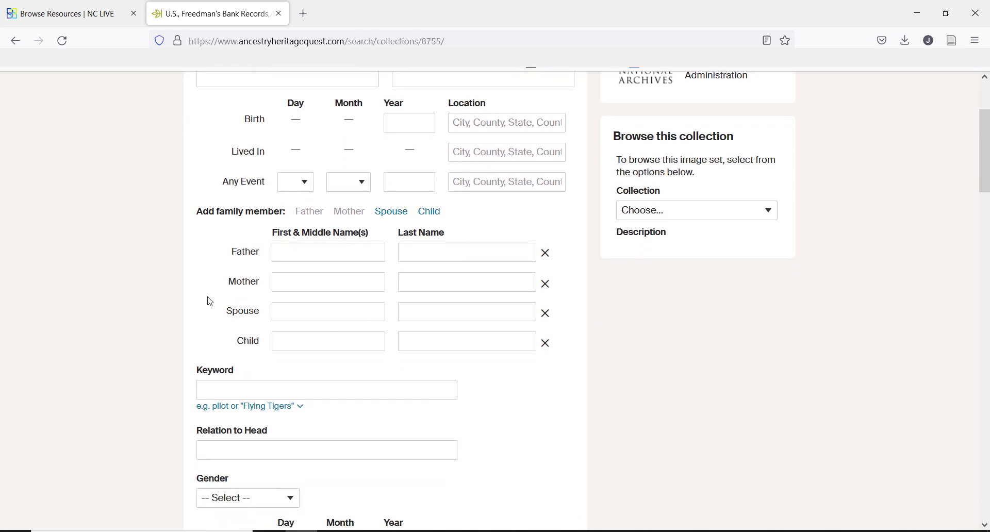
pyautogui.scroll(-6, 201, 296)
pyautogui.scroll(-4, 199, 296)
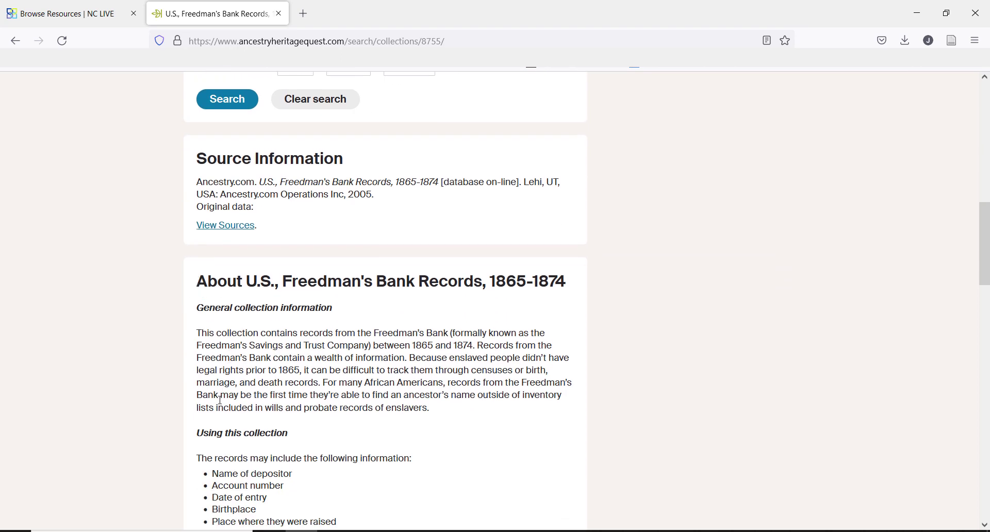
pyautogui.scroll(-4, 221, 400)
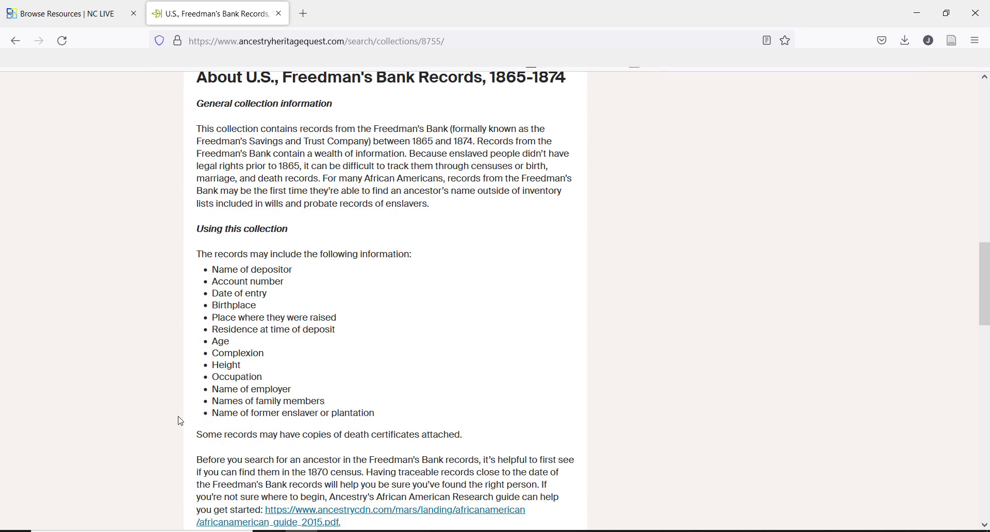
pyautogui.scroll(14, 179, 429)
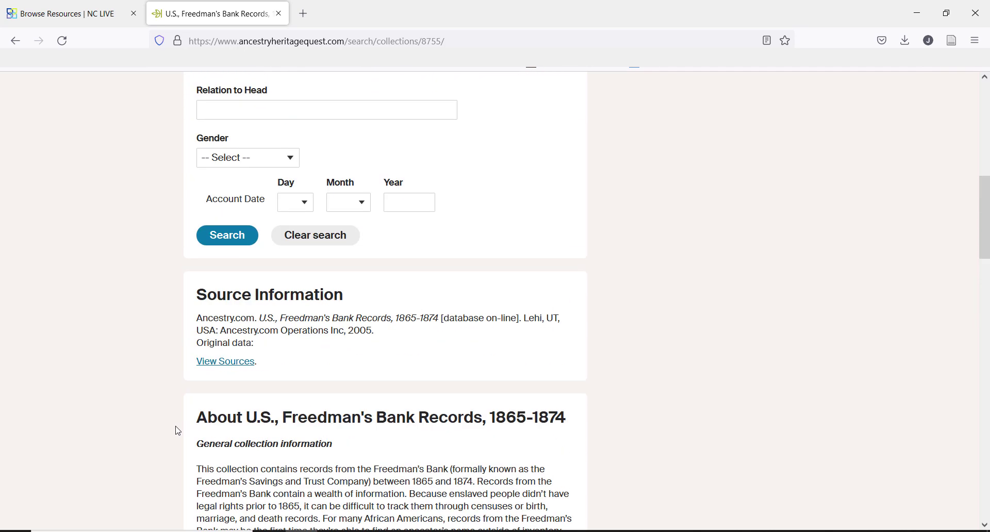
pyautogui.scroll(2, 175, 432)
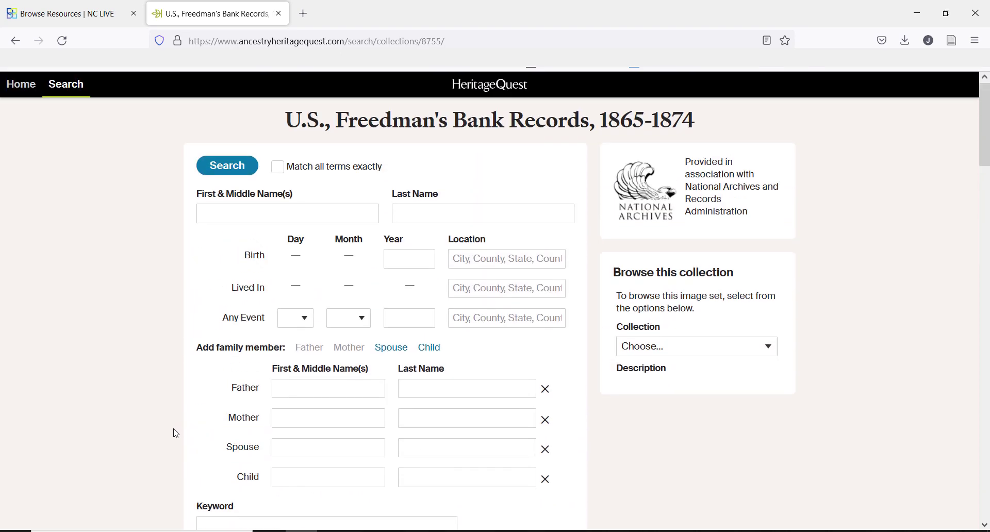
# Step: Search Freedman's Bank Records for first name Frederick, last name Douglass
pyautogui.click(287, 218)
pyautogui.write('Frederic')
pyautogui.press('Tab')
pyautogui.write('Douglass')
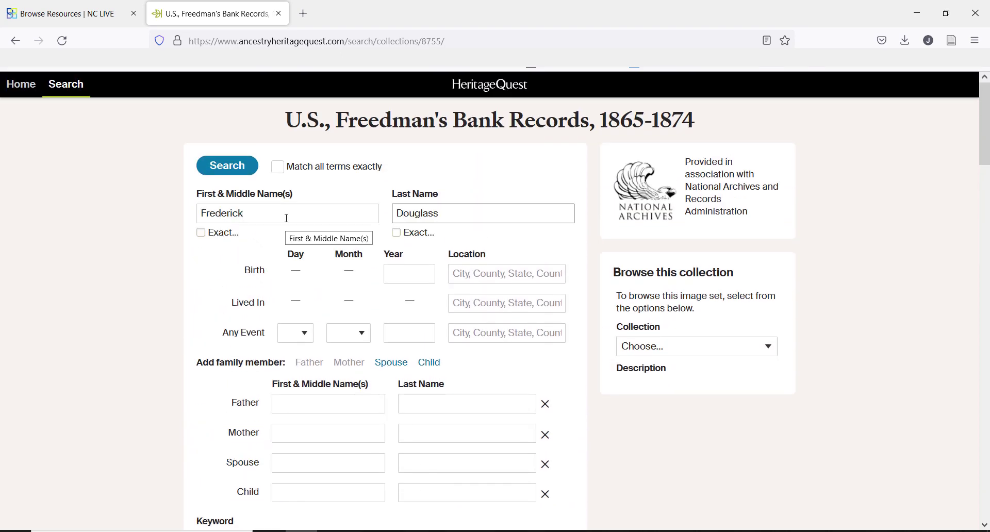
pyautogui.press('Return')
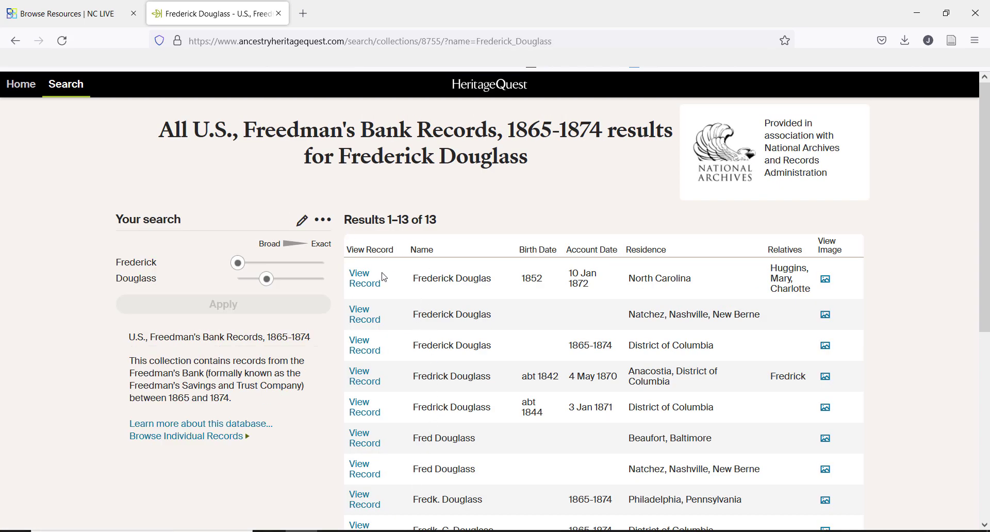
# Step: Preview the first result's 1872 North Carolina record and household members, then return home
pyautogui.moveTo(366, 291)
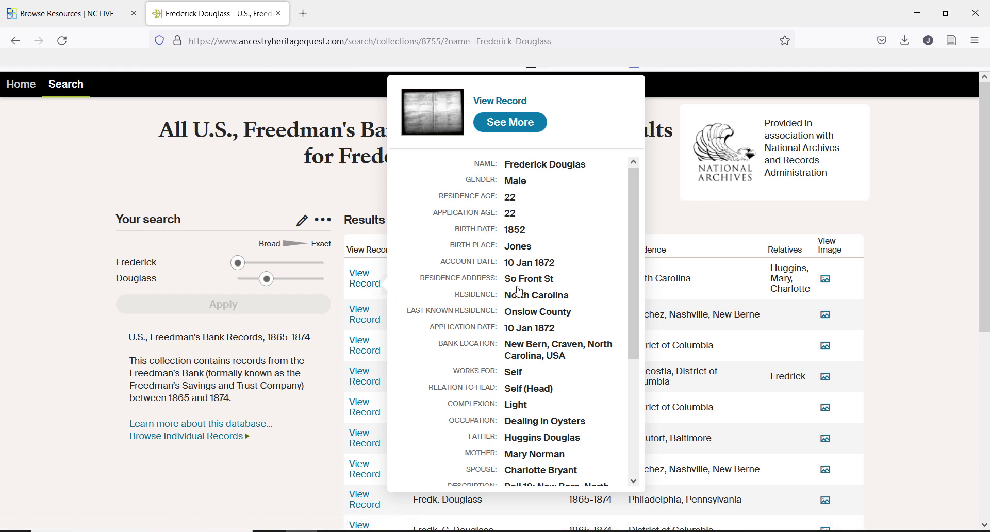
pyautogui.scroll(-5, 518, 413)
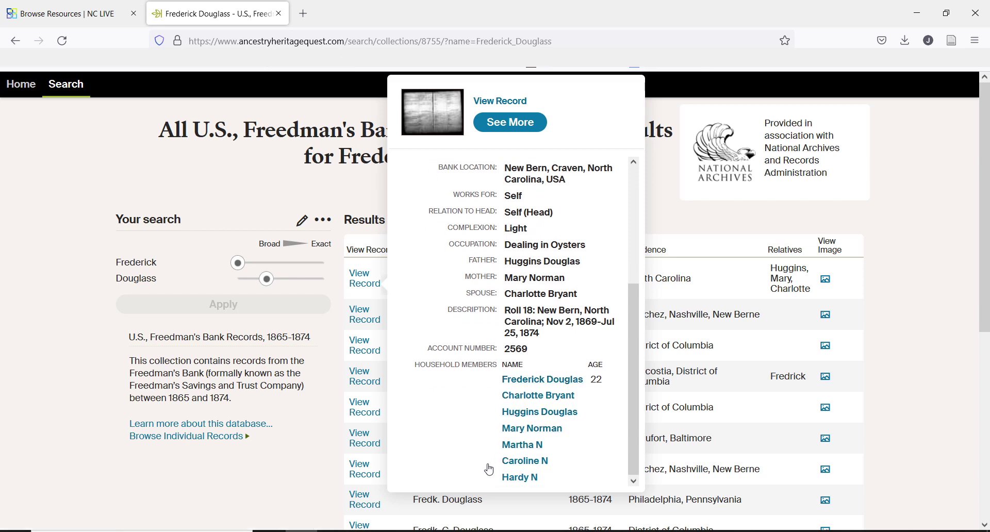
pyautogui.click(19, 84)
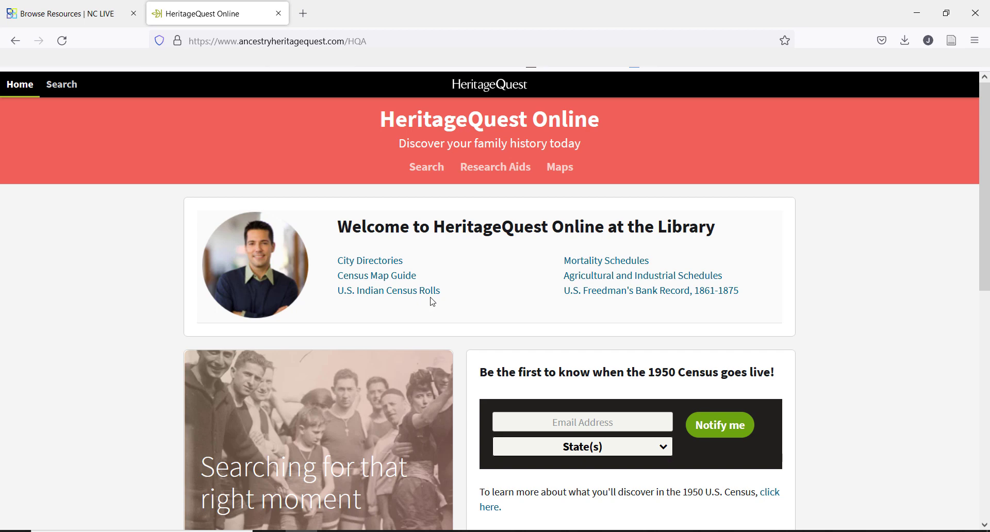
# Step: Open the U.S., Indian Census Rolls, 1885-1940 search page and read its About section
pyautogui.click(411, 296)
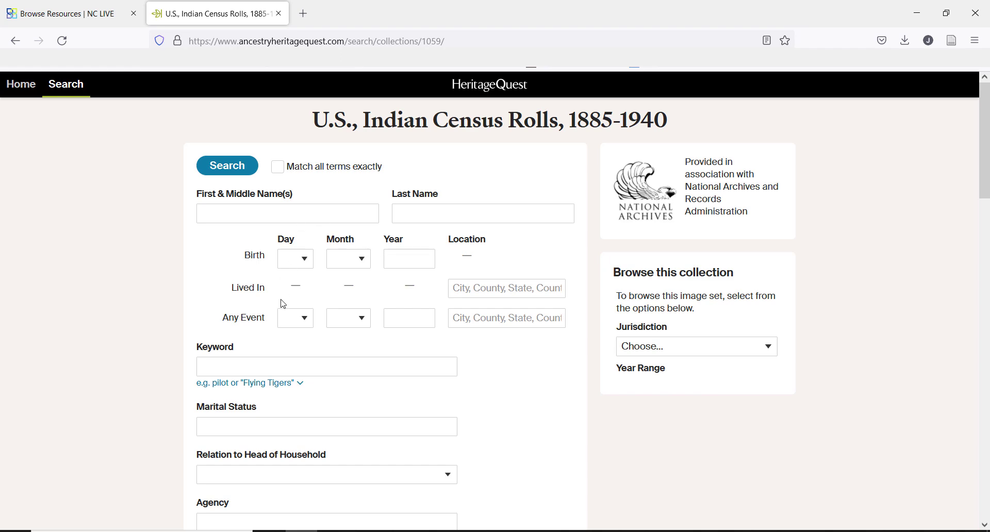
pyautogui.scroll(-3, 281, 305)
pyautogui.scroll(-8, 281, 306)
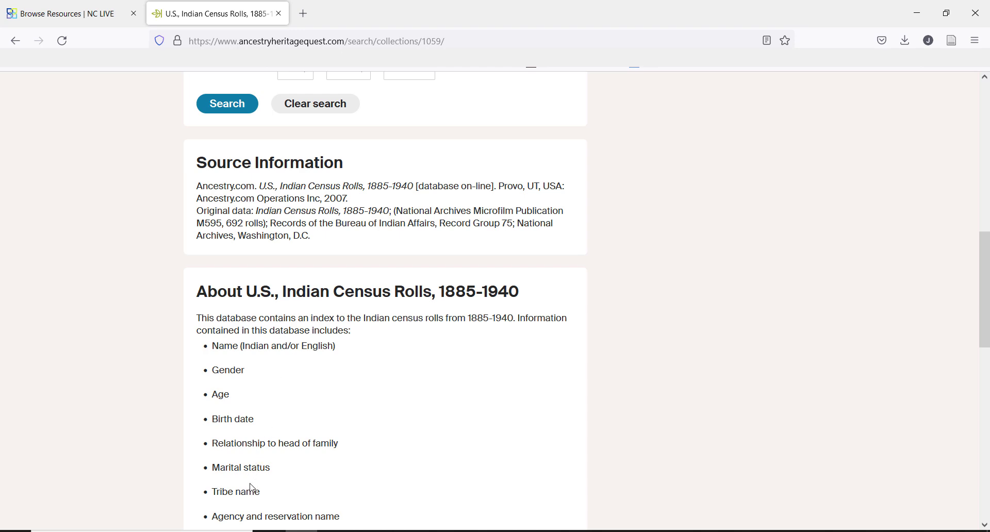
pyautogui.scroll(-3, 252, 488)
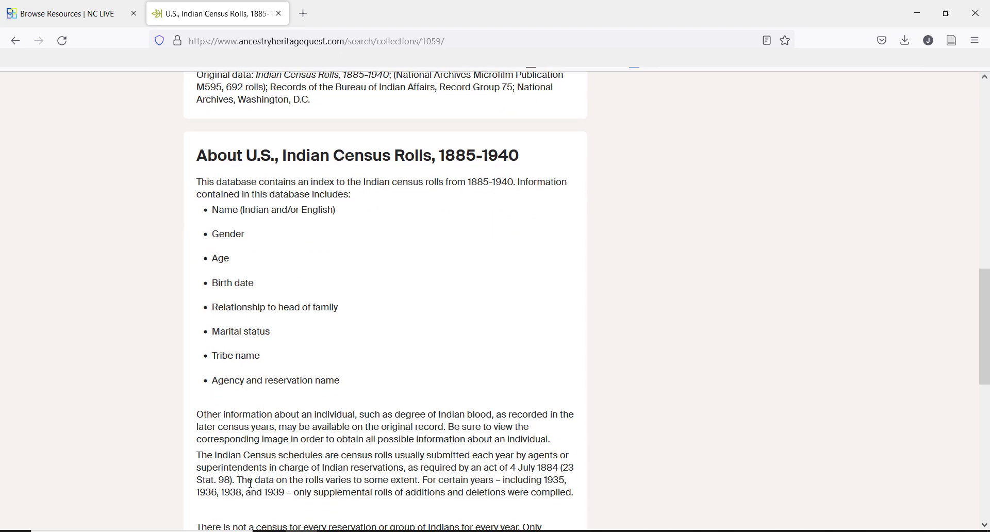
pyautogui.scroll(-3, 250, 483)
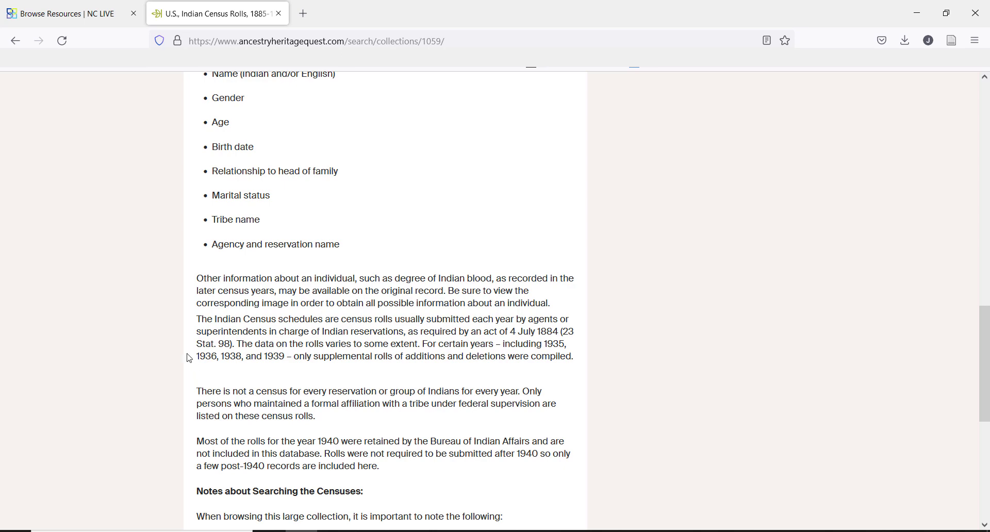
pyautogui.scroll(9, 164, 314)
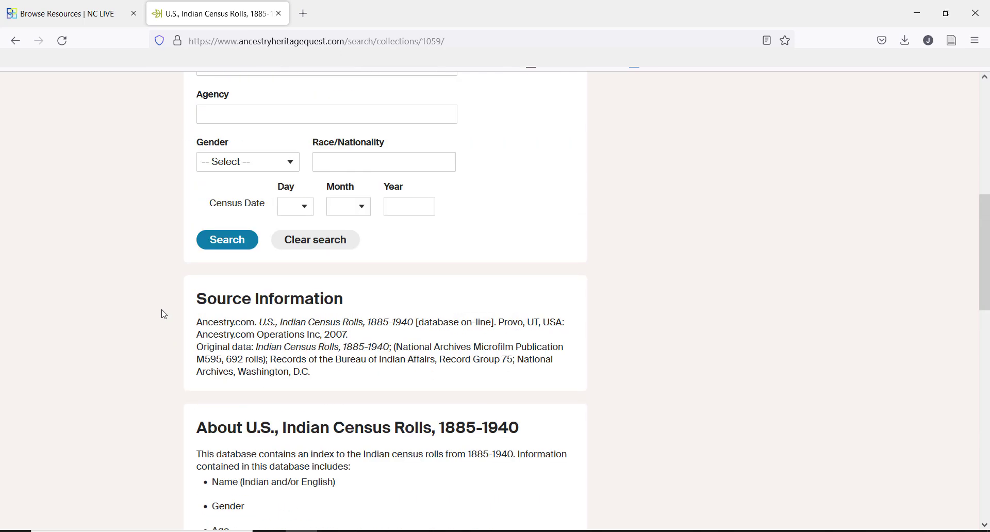
pyautogui.scroll(8, 163, 315)
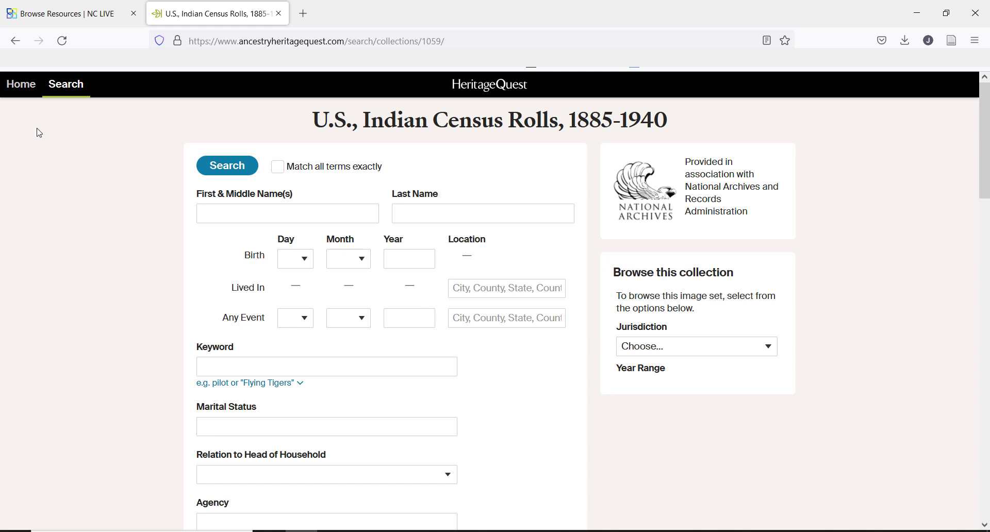
pyautogui.click(62, 86)
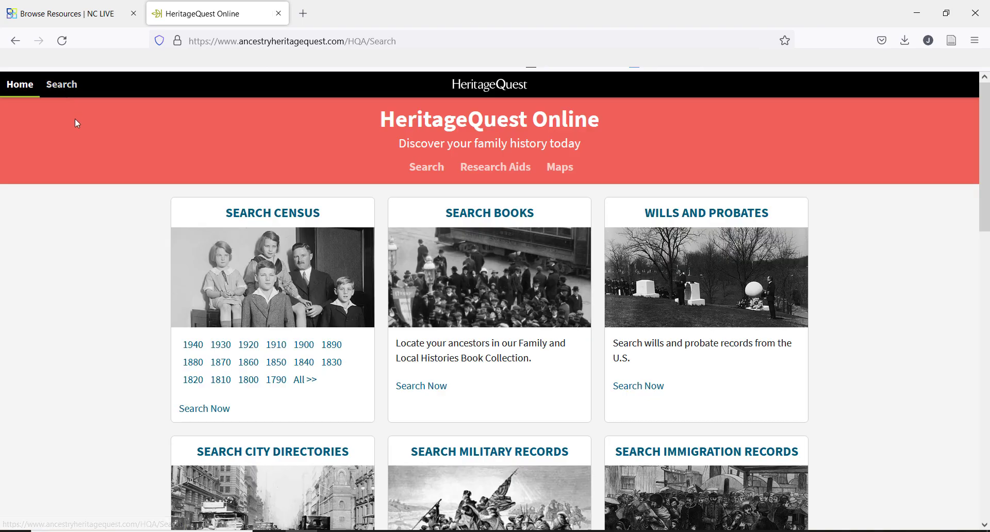
# Step: Open South American Records from Other Locations and choose Argentina, National Census, 1869
pyautogui.scroll(-3, 104, 215)
pyautogui.scroll(-10, 104, 215)
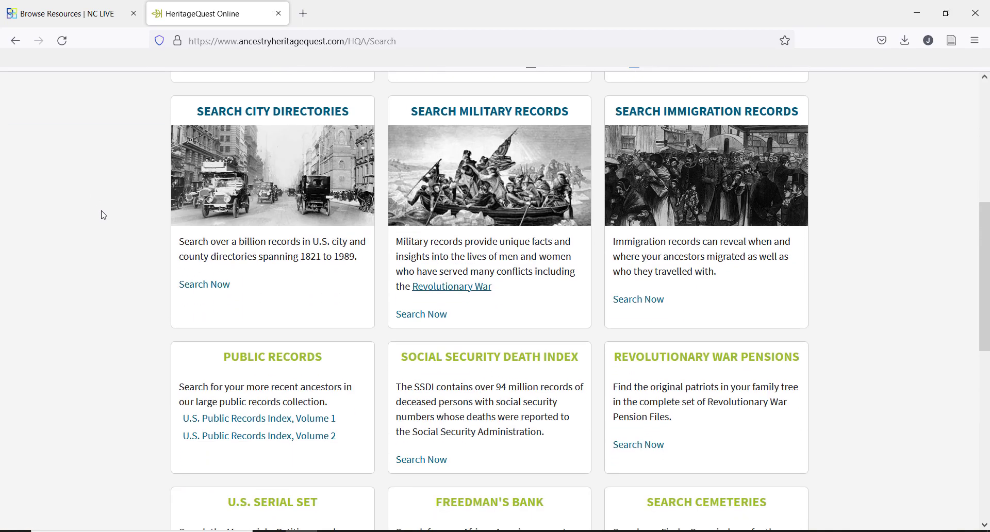
pyautogui.scroll(-3, 103, 215)
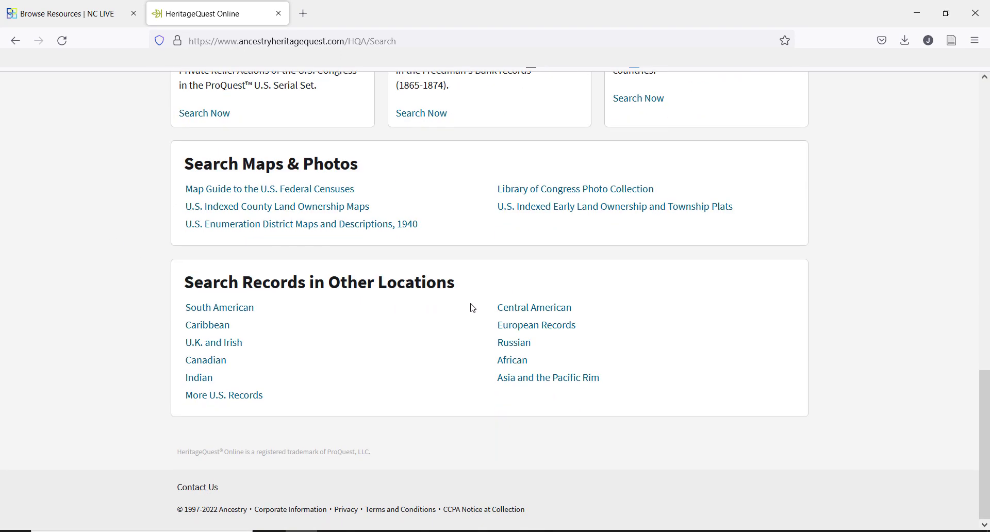
pyautogui.click(252, 318)
pyautogui.scroll(-2, 191, 314)
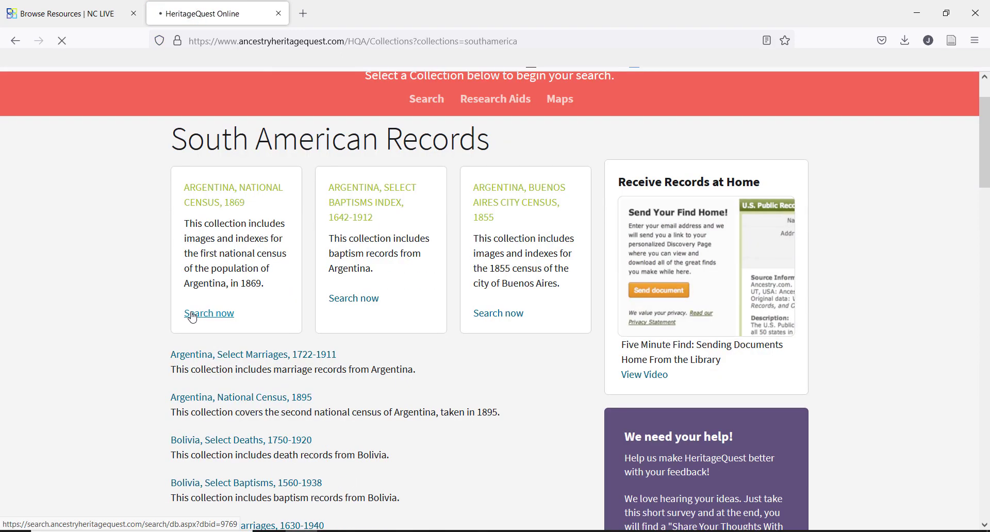
pyautogui.click(192, 315)
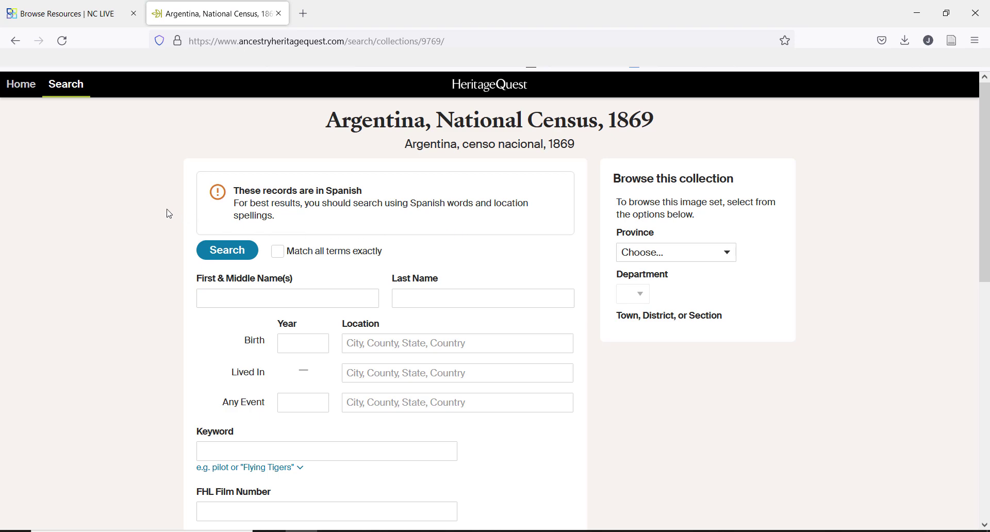
# Step: Return to the HeritageQuest Online home page from the Argentina census search
pyautogui.click(20, 85)
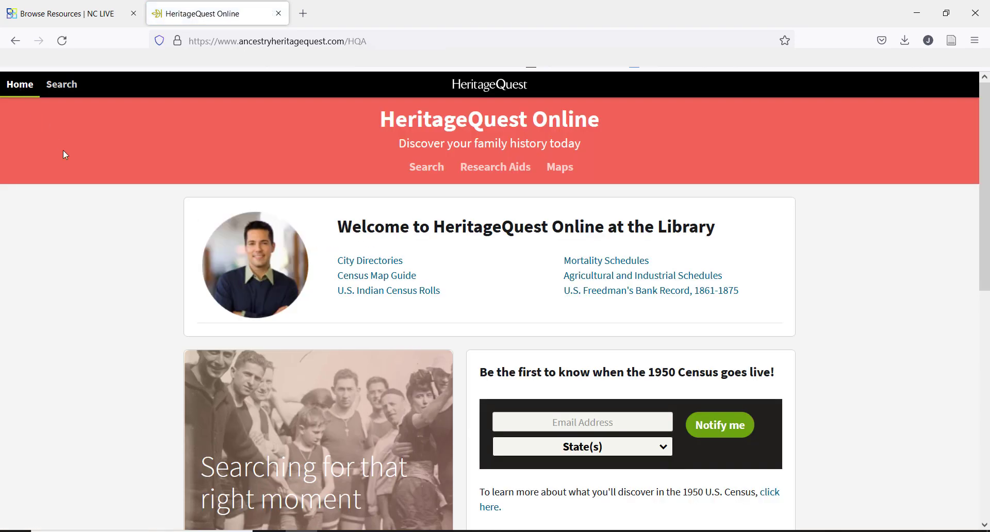